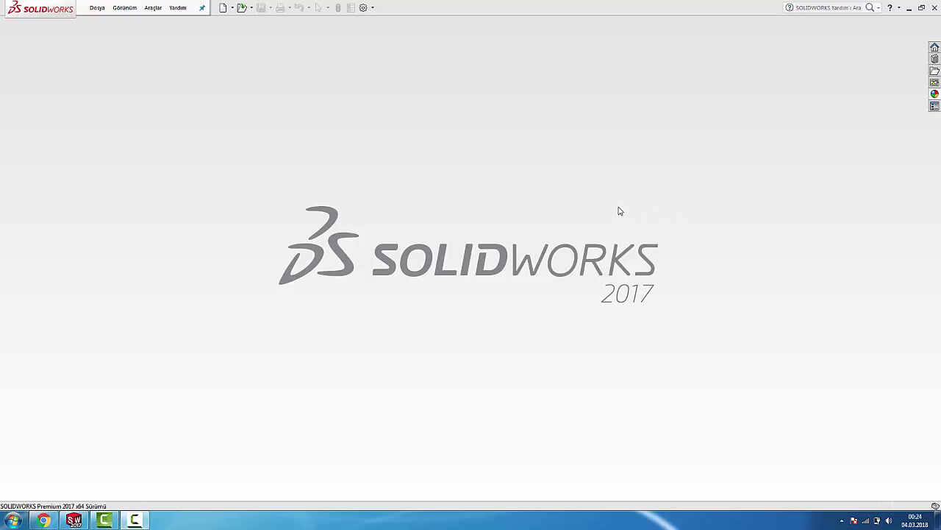
Create a new part and, on the Front Plane, draw a slanted line from the origin and a long vertical leg.
left_click(223, 7)
double_click(282, 210)
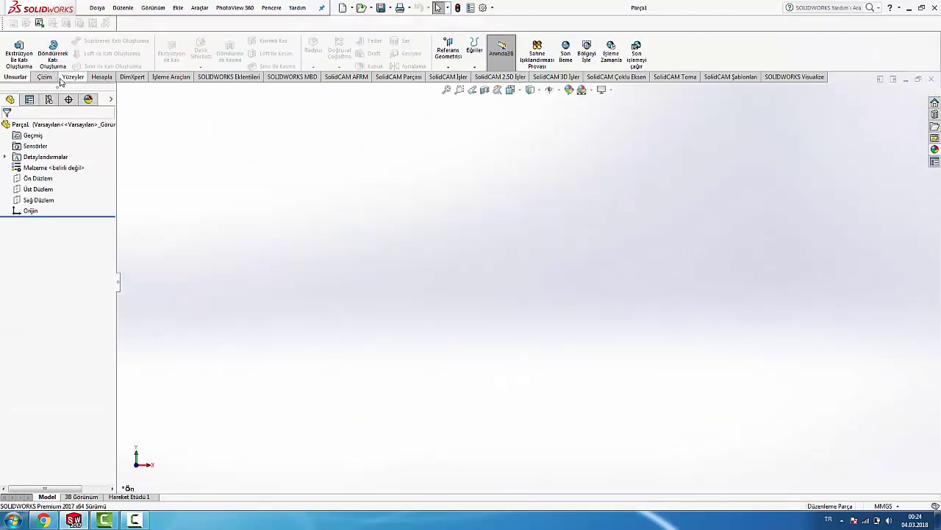
left_click(43, 77)
left_click(73, 41)
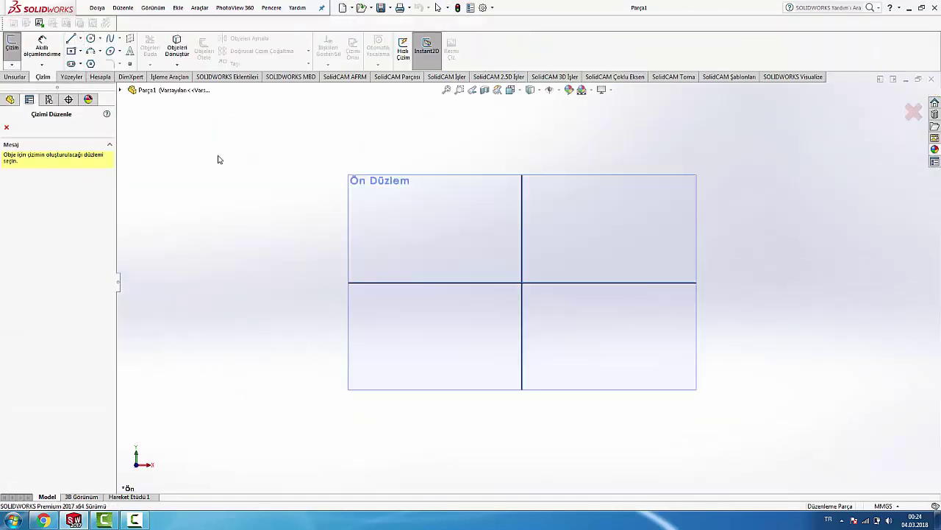
left_click(463, 250)
left_click(522, 282)
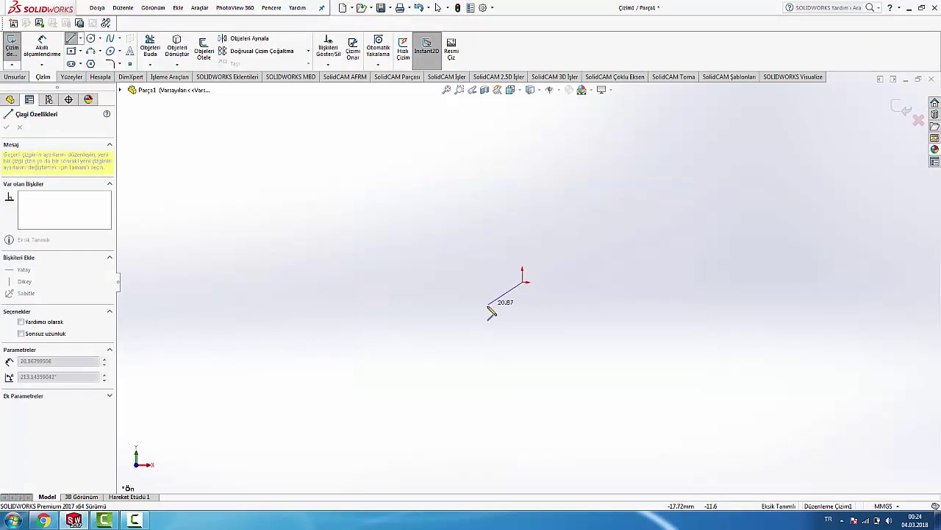
left_click(467, 304)
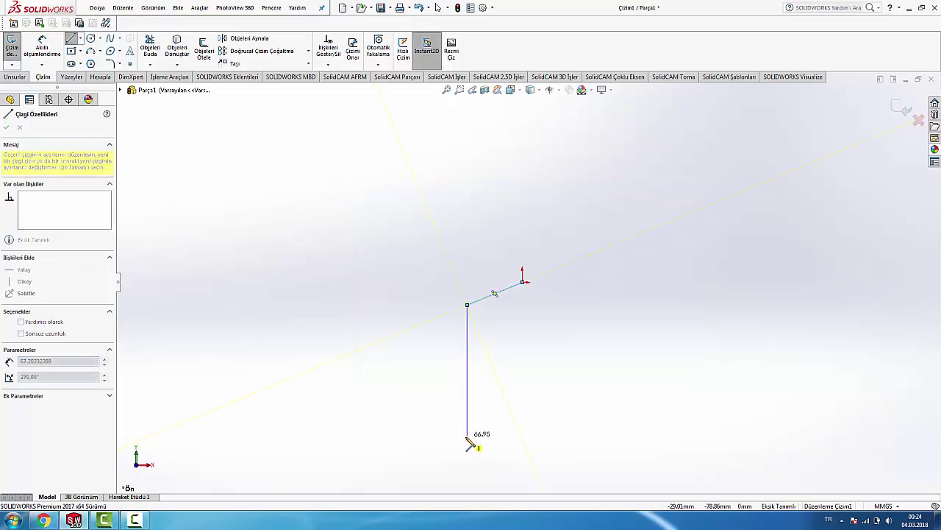
left_click(468, 438)
key("Escape")
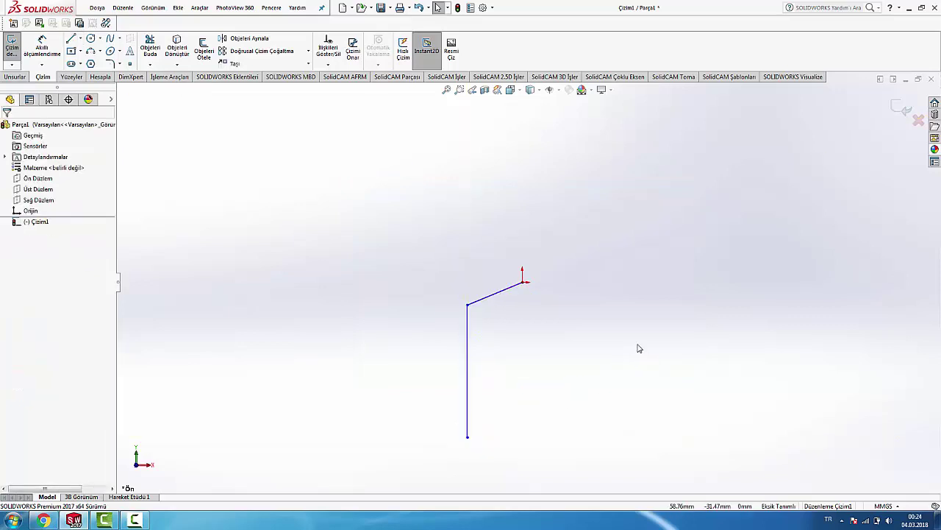
Add a vertical construction centreline running straight down from the origin.
scroll(637, 346, "down", 1)
left_click(81, 39)
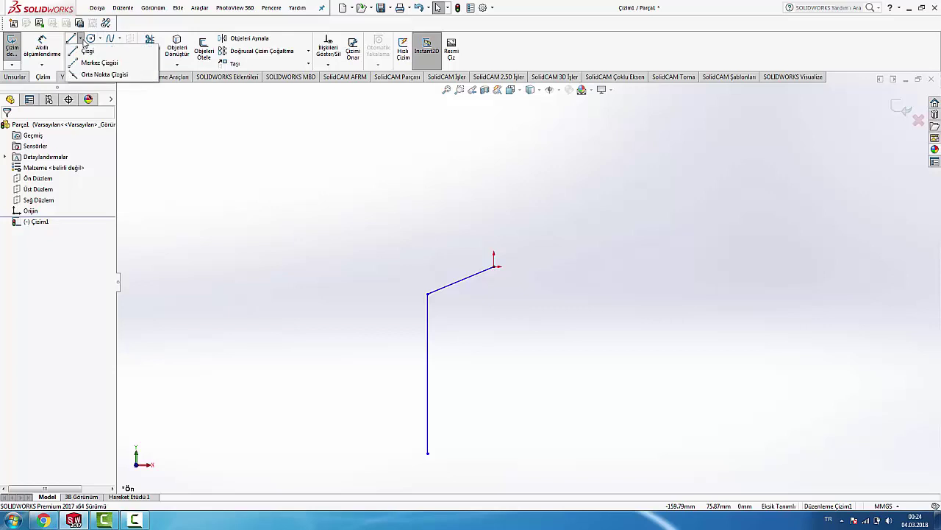
left_click(85, 47)
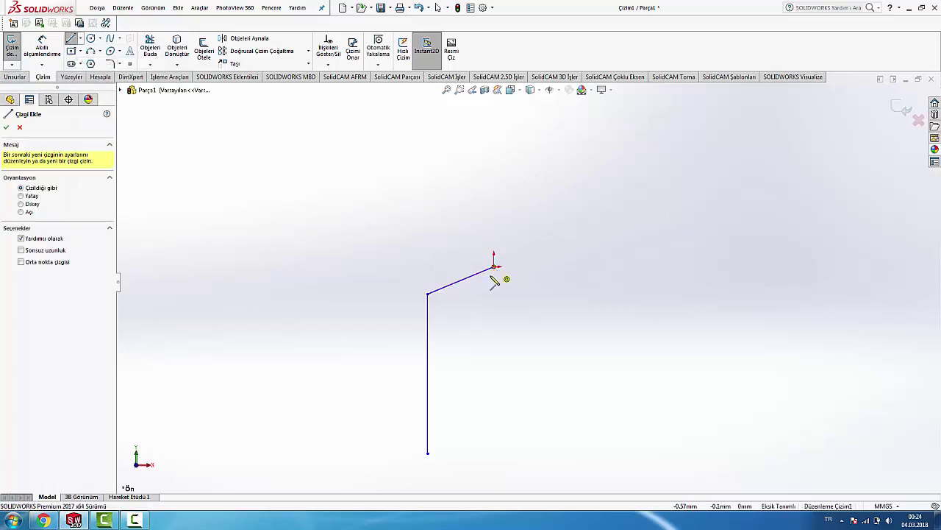
left_click(494, 267)
left_click(494, 453)
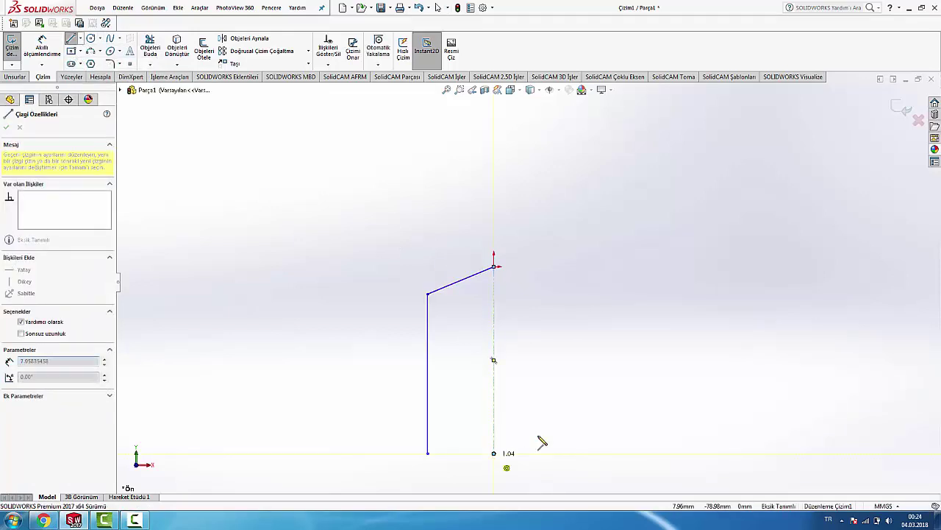
key("Escape")
Dimension the slanted line's vertical rise to 20 mm.
left_click(50, 54)
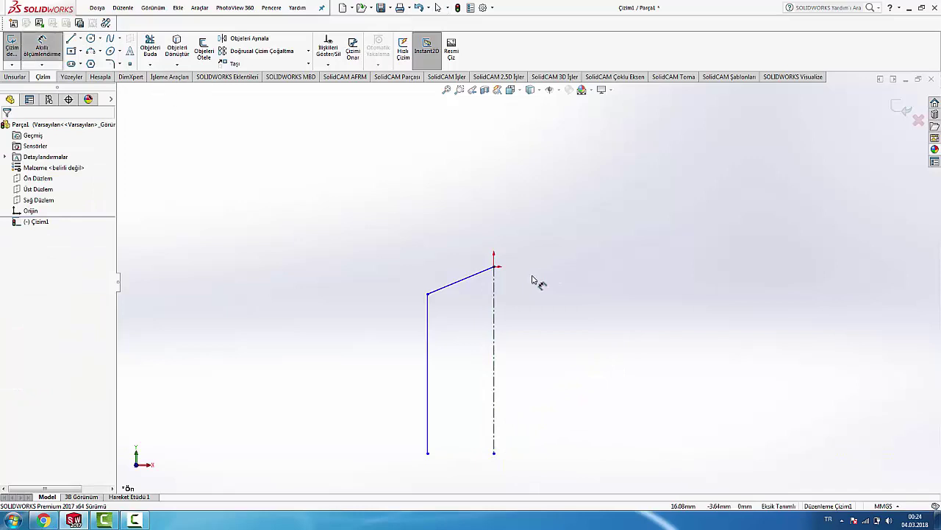
left_click(495, 268)
left_click(428, 294)
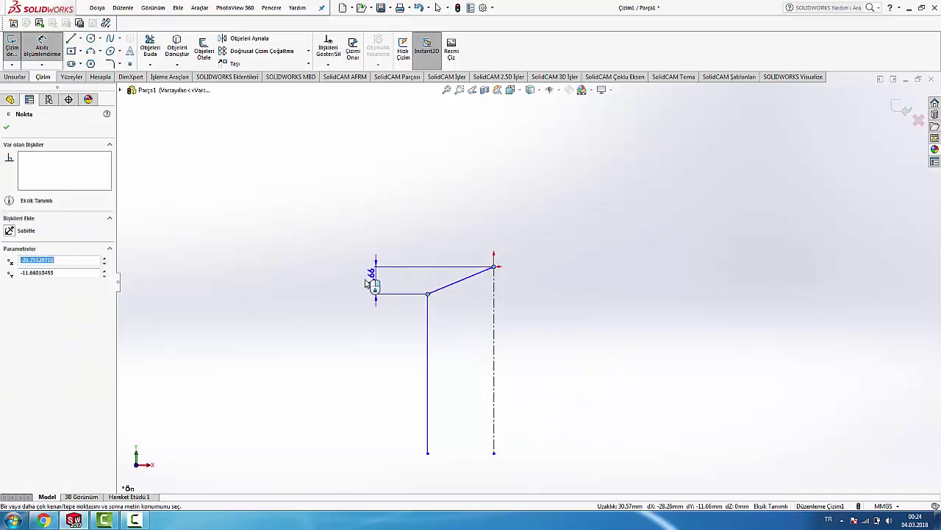
left_click(371, 278)
type("20")
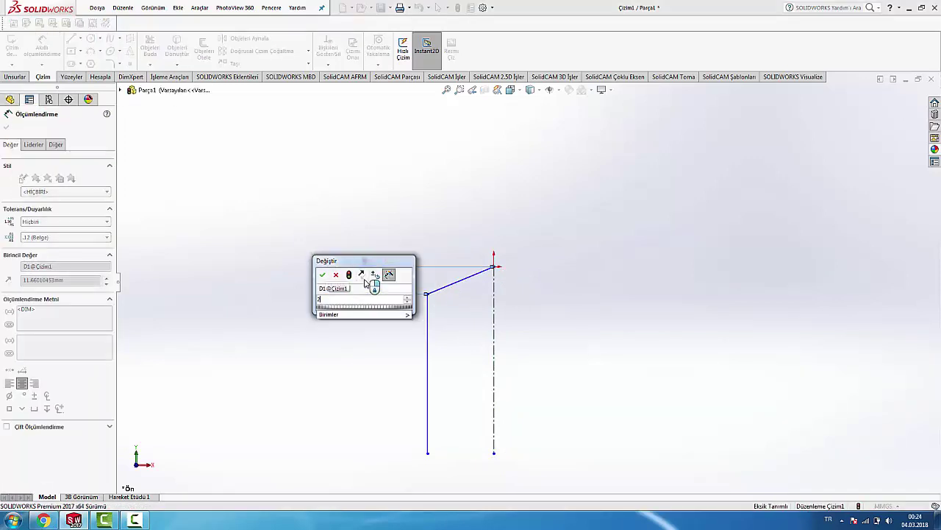
key("Return")
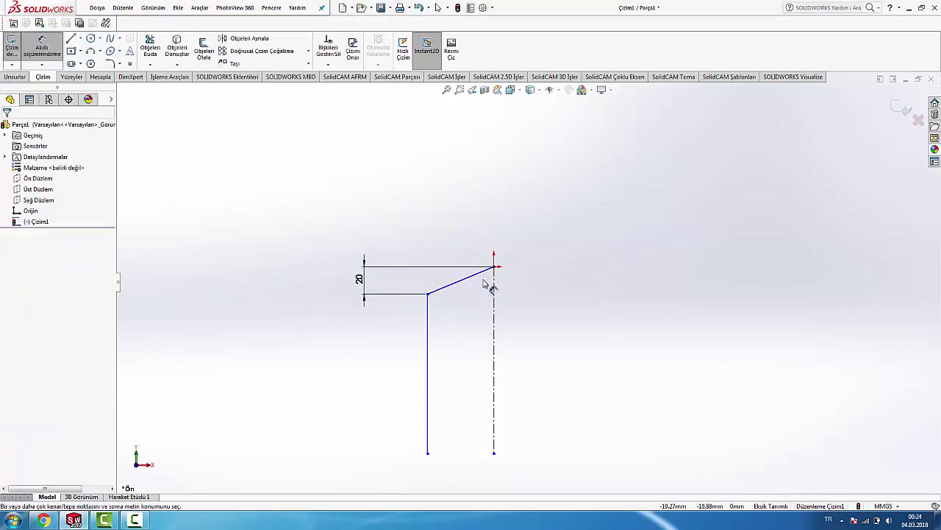
Set the leg's offset from the centreline to 26 mm and its length to 75 mm.
left_click(494, 286)
left_click(427, 313)
left_click(452, 232)
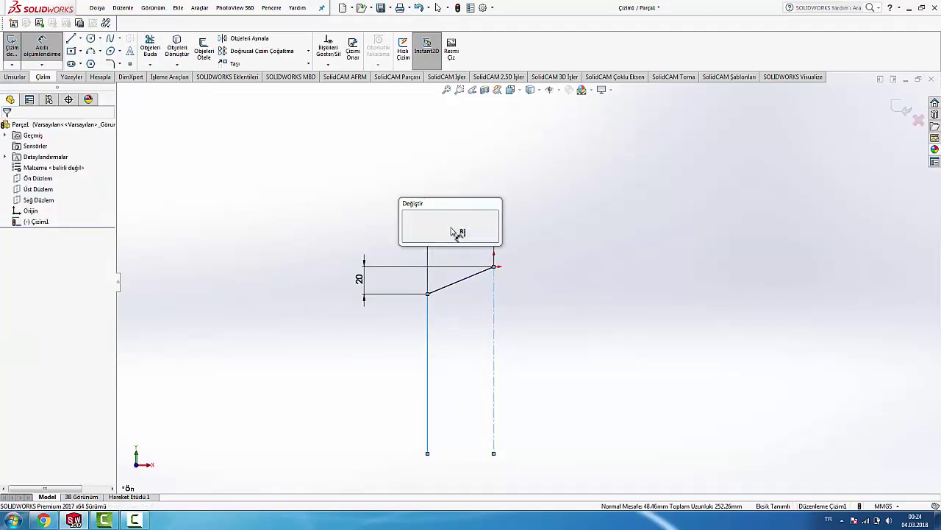
type("26")
key("Return")
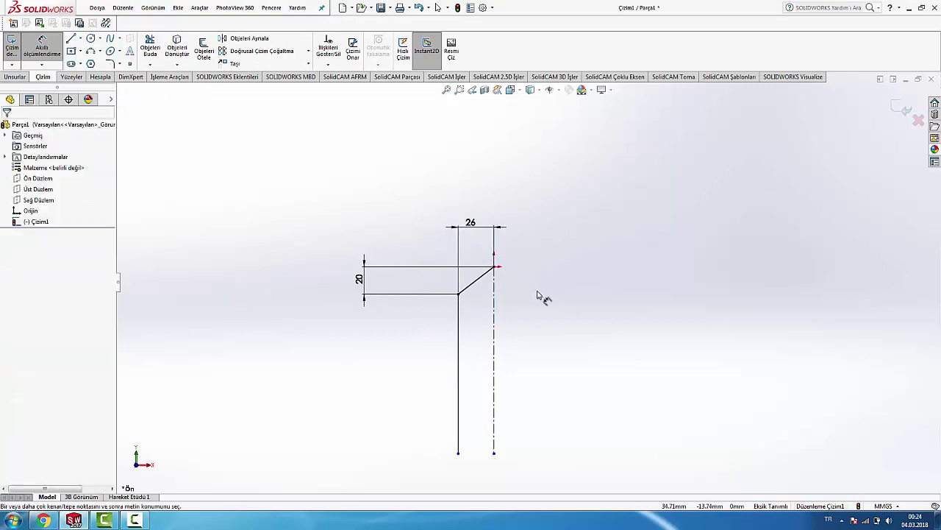
left_click(458, 368)
left_click(372, 353)
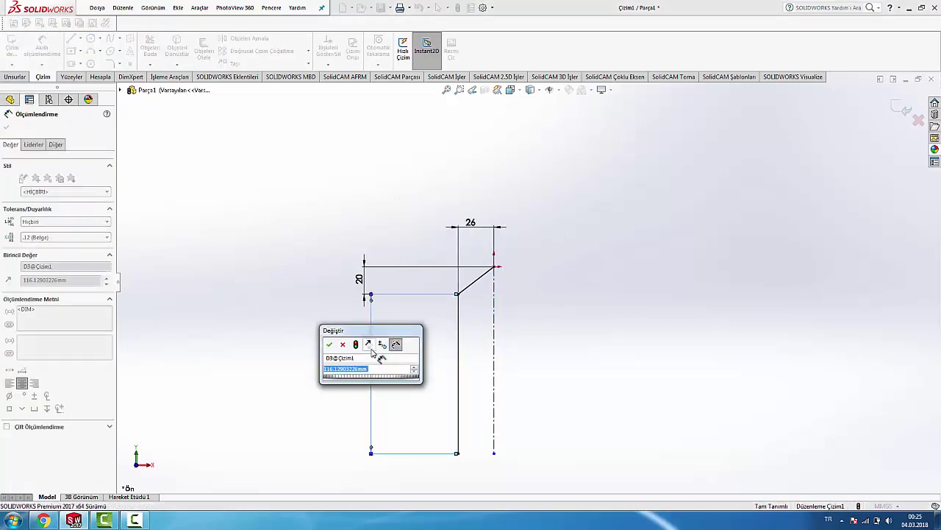
type("75")
key("Return")
key("Escape")
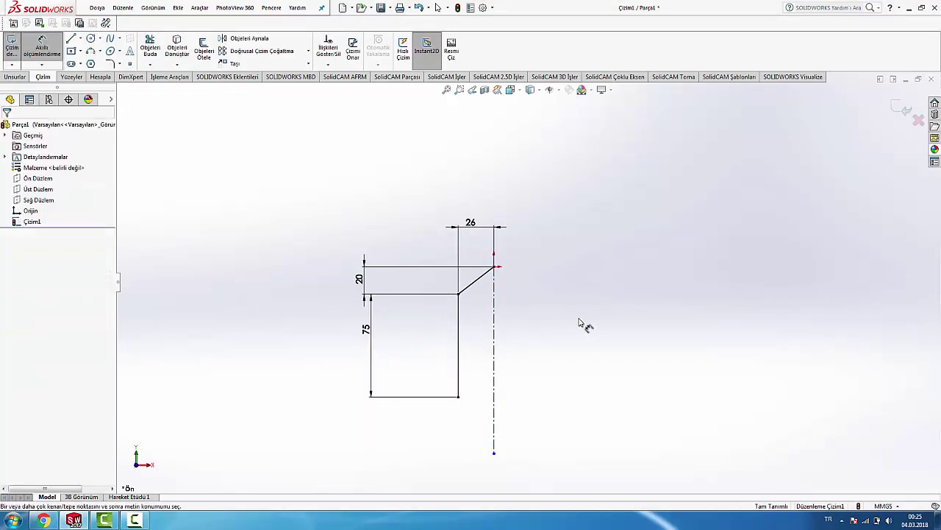
Mirror the half-profile across the centreline, give both shoulders and the peak R10 fillets, and exit the sketch.
left_click_drag(274, 160, 304, 391)
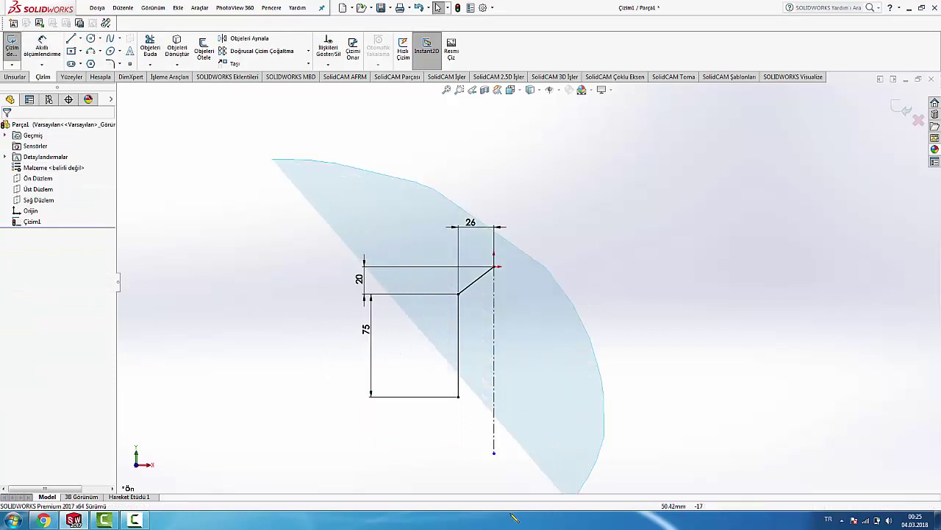
left_click(243, 39)
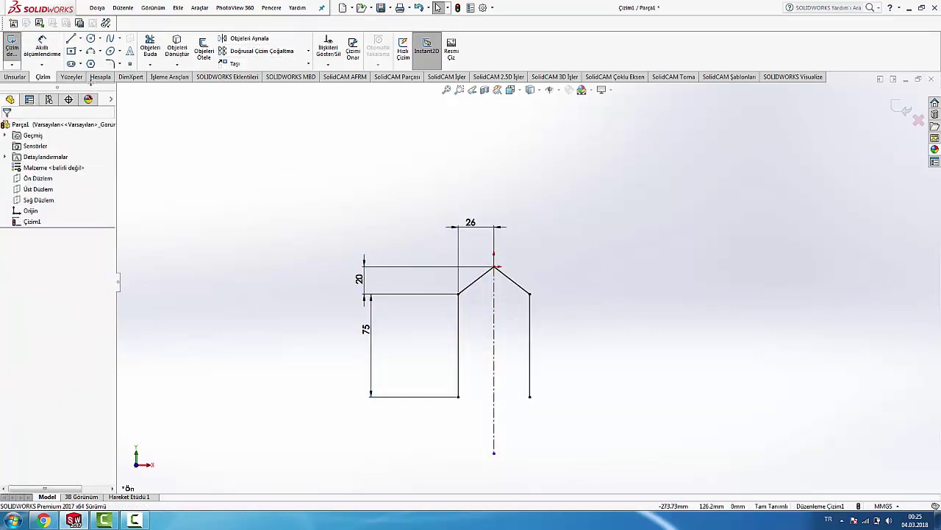
left_click(110, 64)
scroll(544, 308, "down", 1)
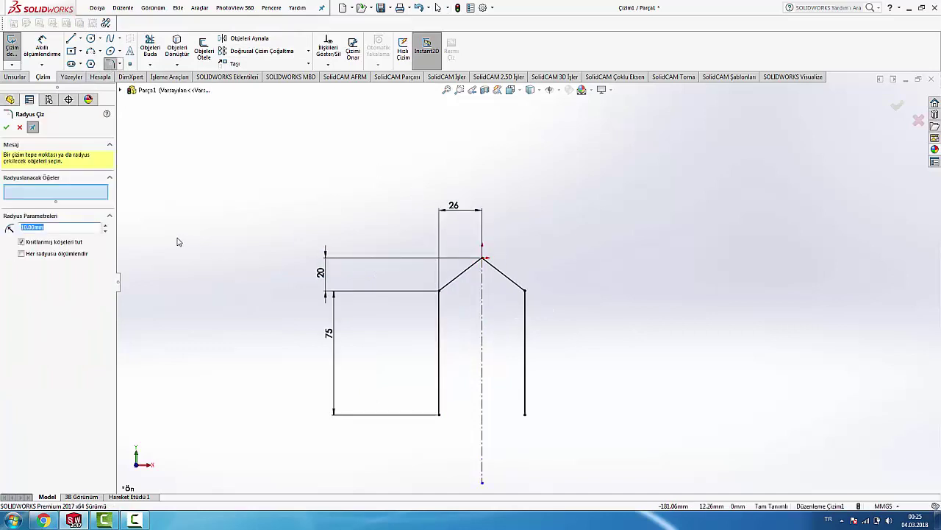
left_click(439, 292)
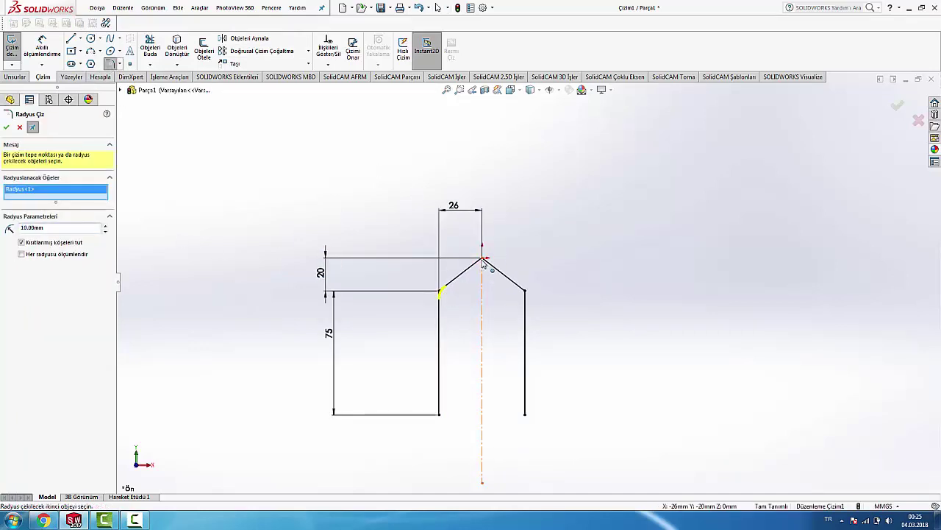
left_click(483, 262)
left_click(525, 293)
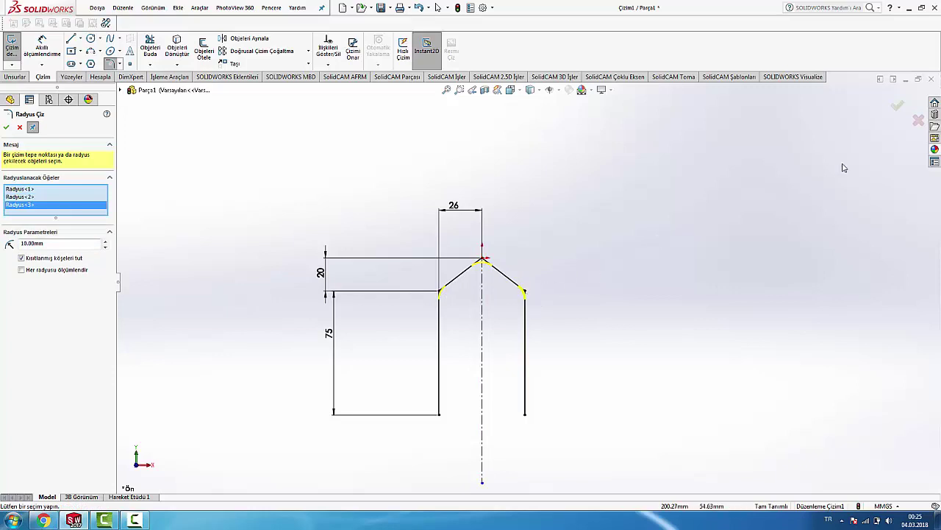
left_click(897, 108)
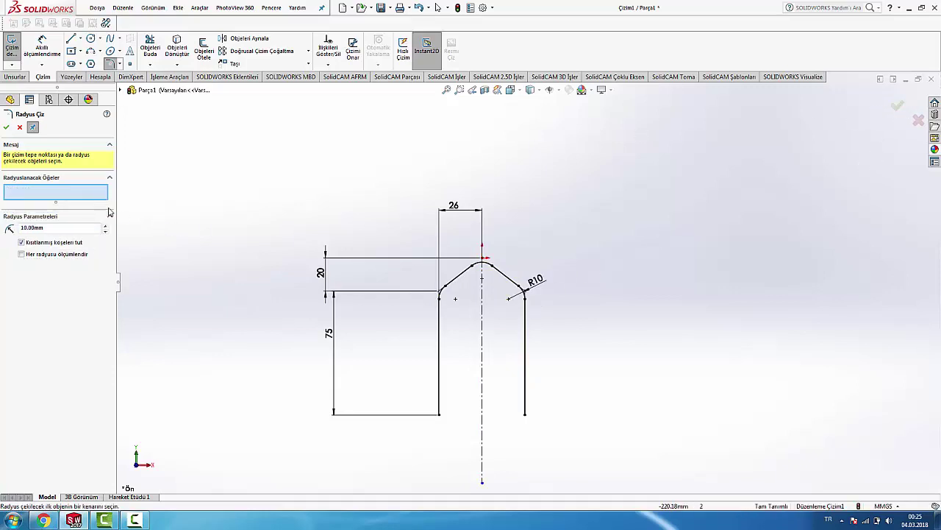
left_click(7, 128)
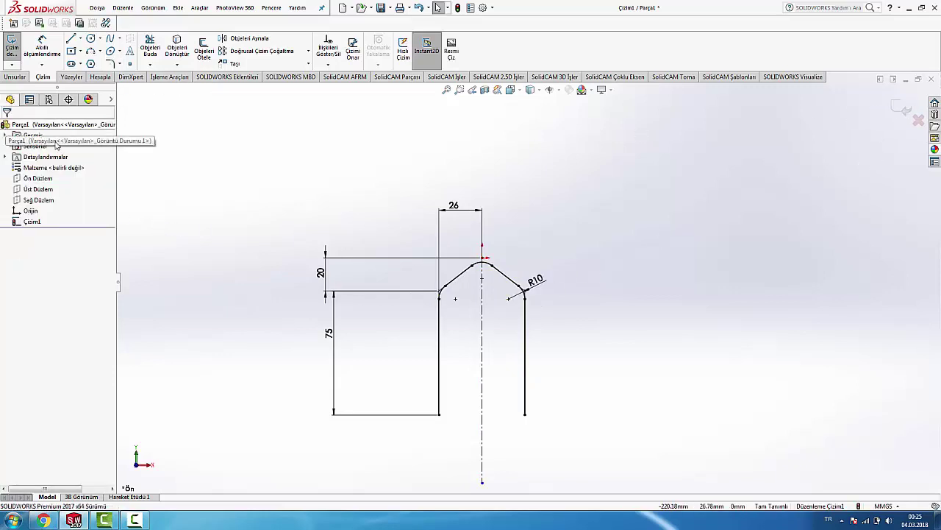
left_click(888, 106)
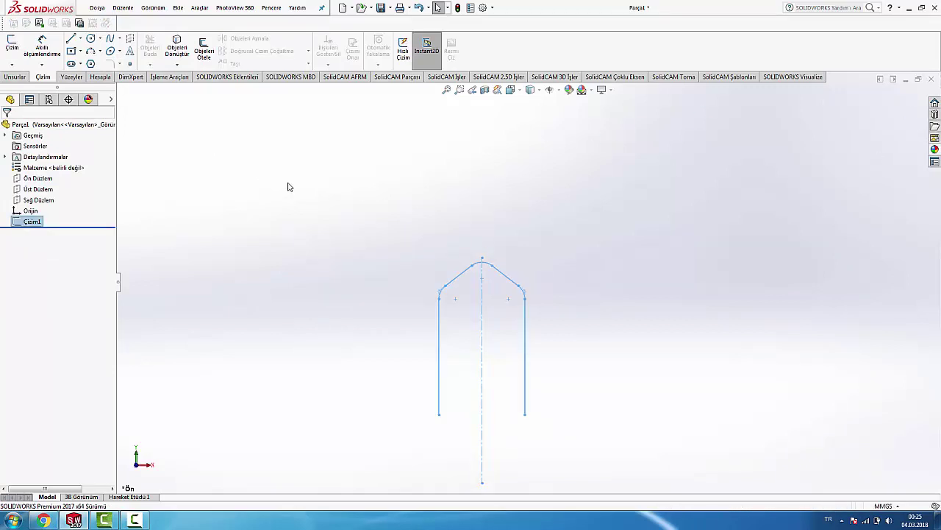
Create Düzlem1 parallel to the Top Plane through the left leg's bottom endpoint.
left_click(41, 189)
mouse_move(254, 184)
middle_mouse_down()
mouse_move(268, 280)
mouse_move(296, 267)
middle_mouse_up()
scroll(630, 414, "down", 2)
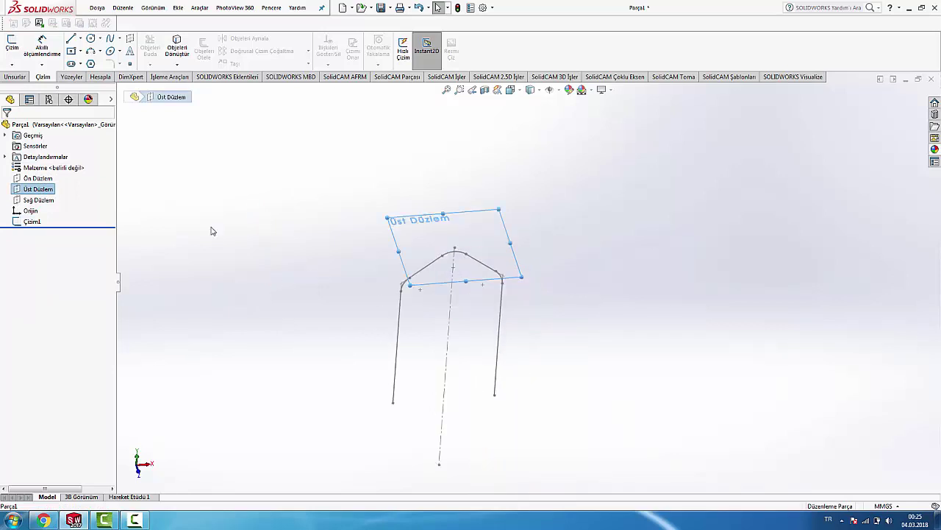
left_click(14, 77)
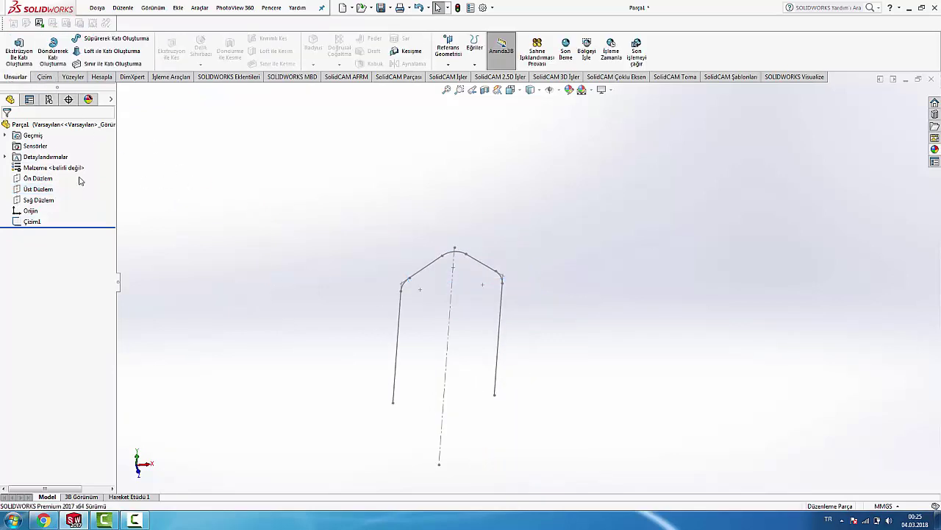
left_click(454, 56)
left_click(458, 77)
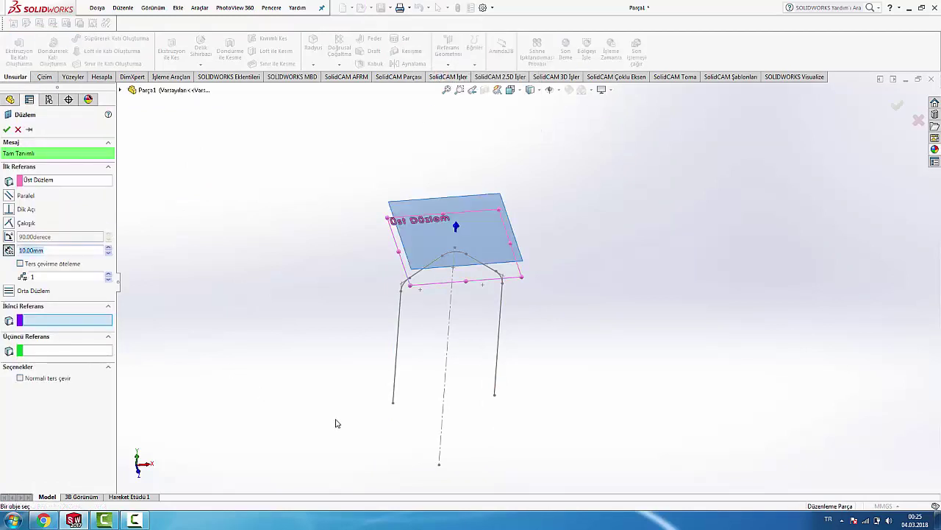
left_click(394, 405)
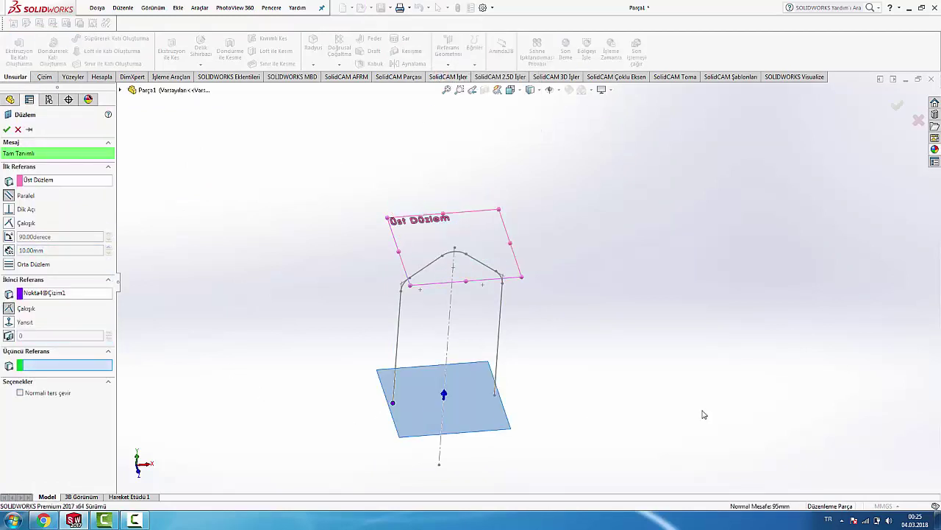
left_click(897, 108)
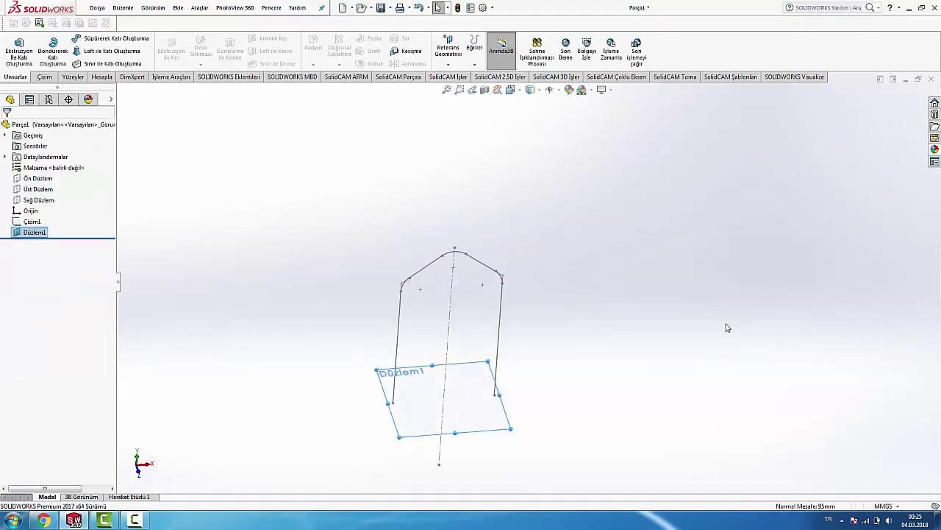
right_click(420, 403)
On Düzlem1, sketch a 6 mm diameter circle centred on the left leg's foot.
left_click(439, 367)
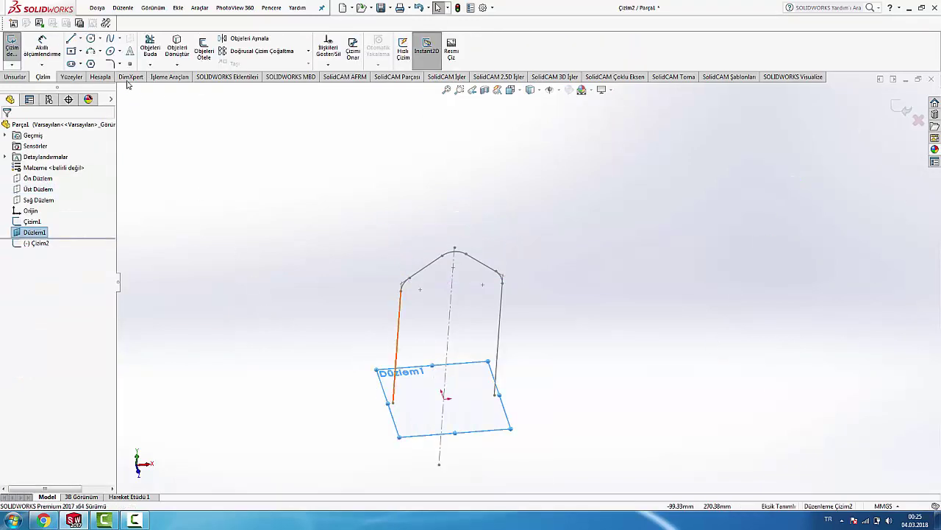
left_click(91, 37)
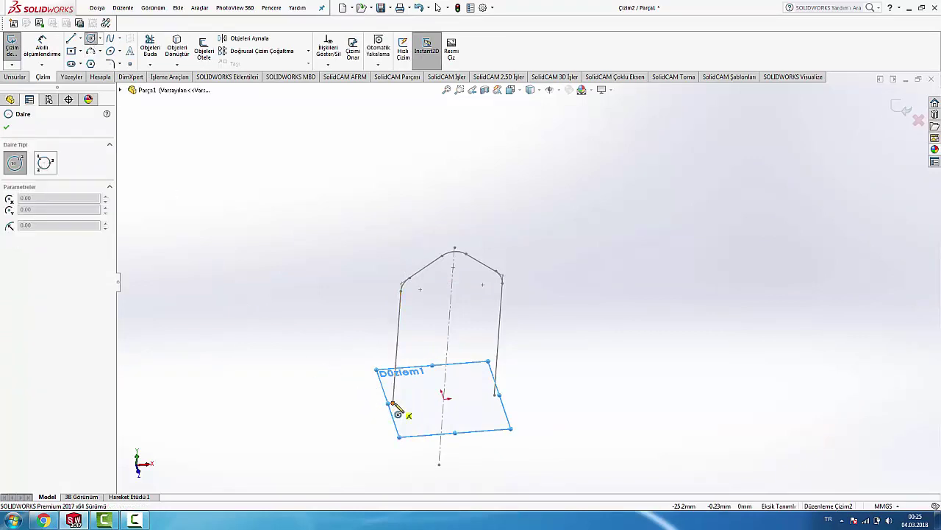
left_click_drag(392, 402, 407, 402)
right_click_drag(403, 402, 405, 368)
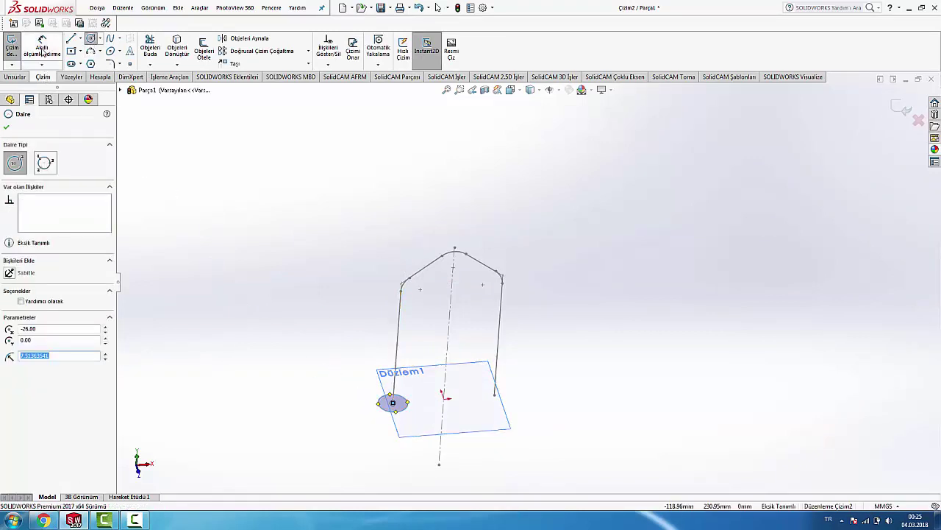
left_click(401, 414)
left_click(316, 402)
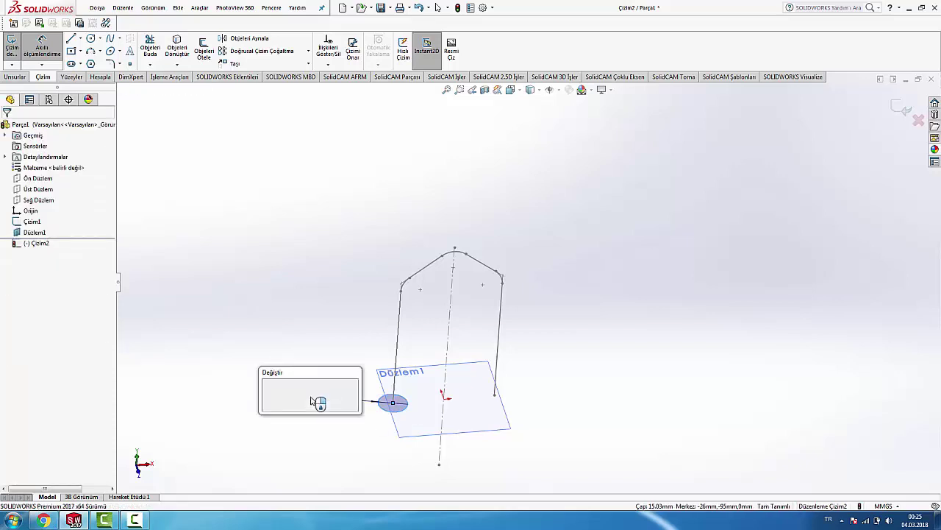
type("6")
key("Return")
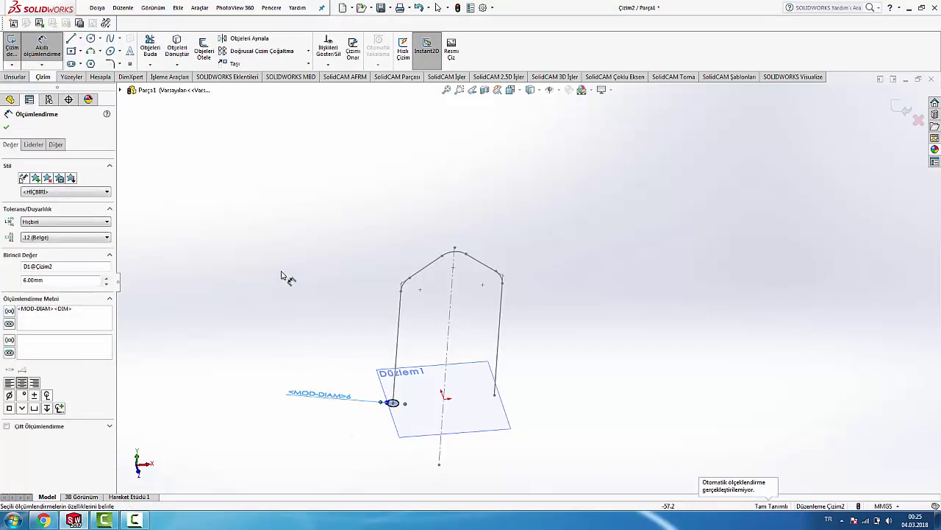
left_click(281, 275)
Sweep the circle sketch Çizim2 along the peaked path Çizim1 to create Süpür1.
left_click(18, 78)
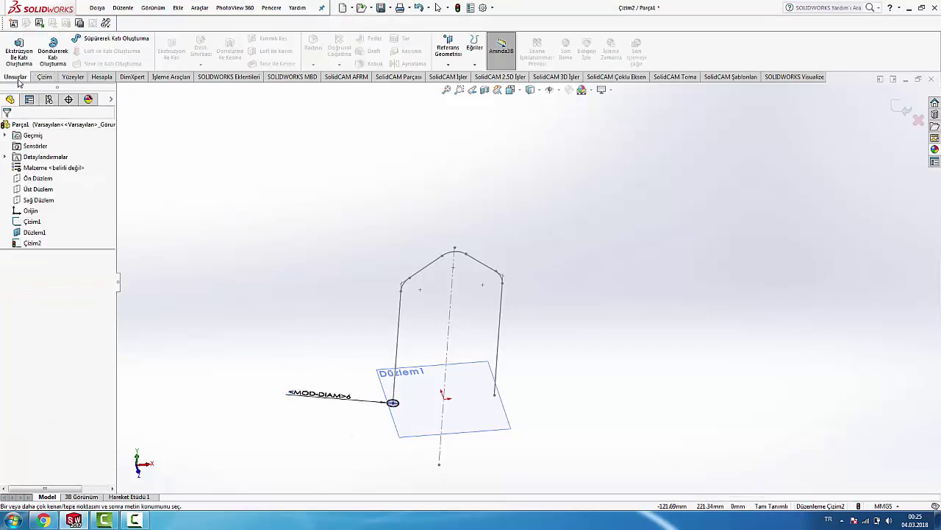
left_click(110, 38)
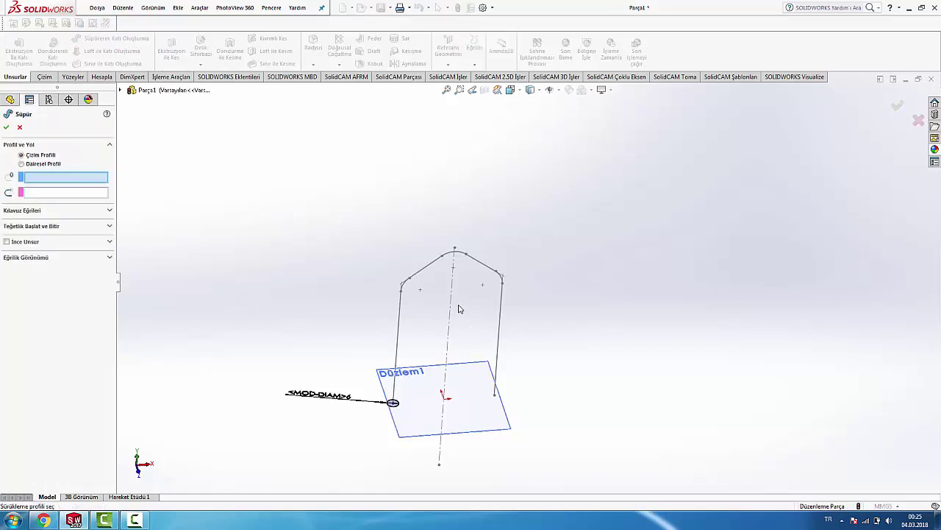
scroll(410, 404, "down", 3)
left_click(401, 383)
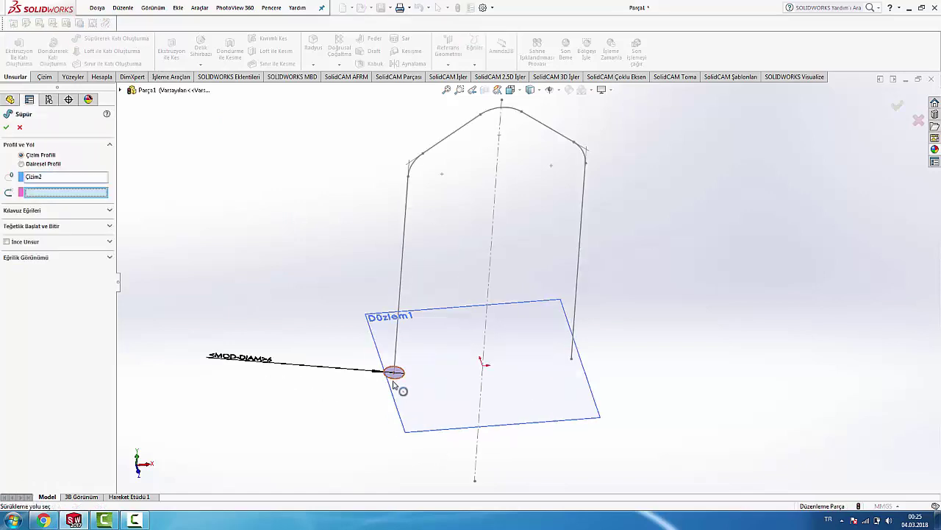
left_click(403, 211)
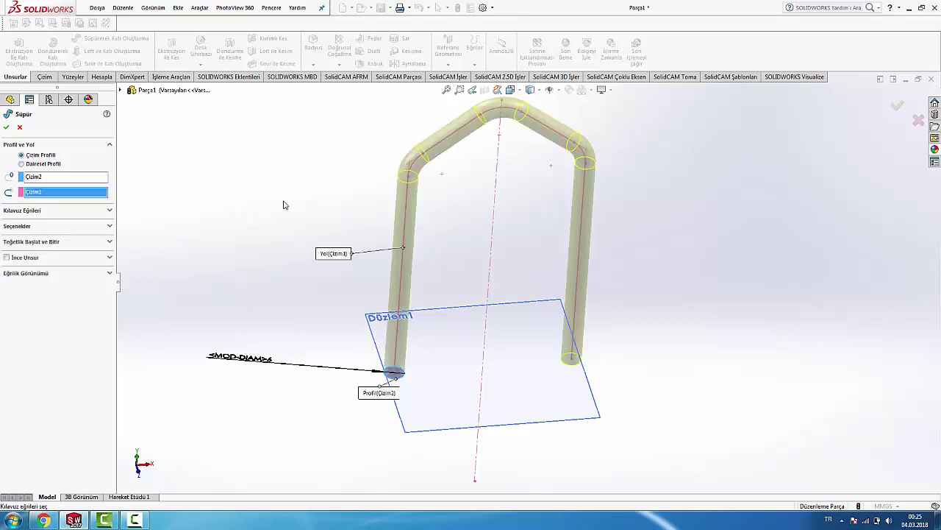
left_click(898, 108)
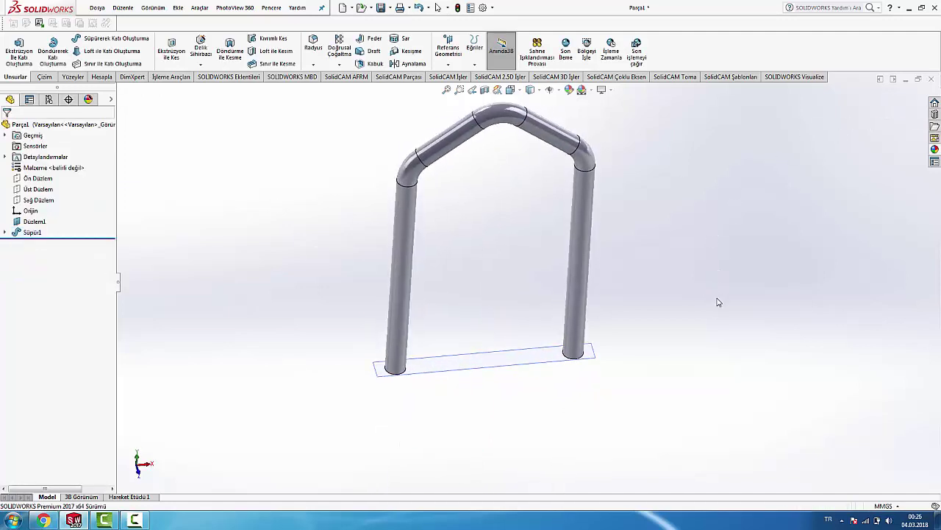
Hide Düzlem1 and orbit the rod to view the leg ends from below.
right_click(513, 361)
left_click(543, 342)
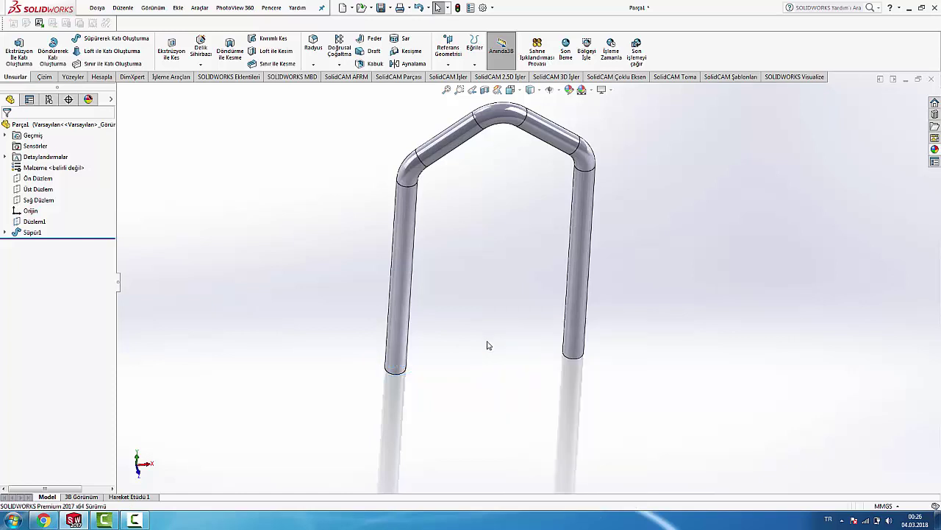
mouse_move(487, 345)
middle_mouse_down()
mouse_move(487, 258)
mouse_move(466, 254)
middle_mouse_up()
middle_click_drag(501, 315, 507, 208)
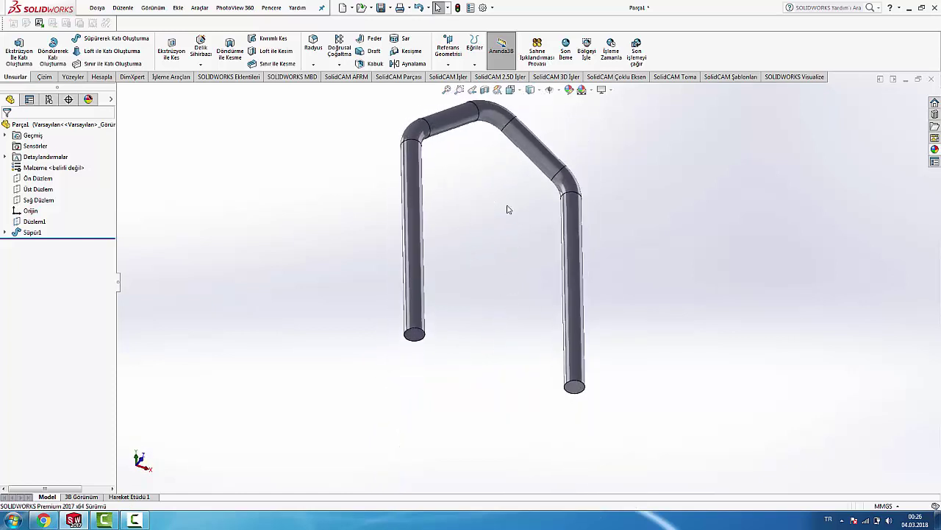
left_click(314, 64)
Chamfer the bottom end edges of both rod legs at 45° to create Pah1.
left_click(321, 88)
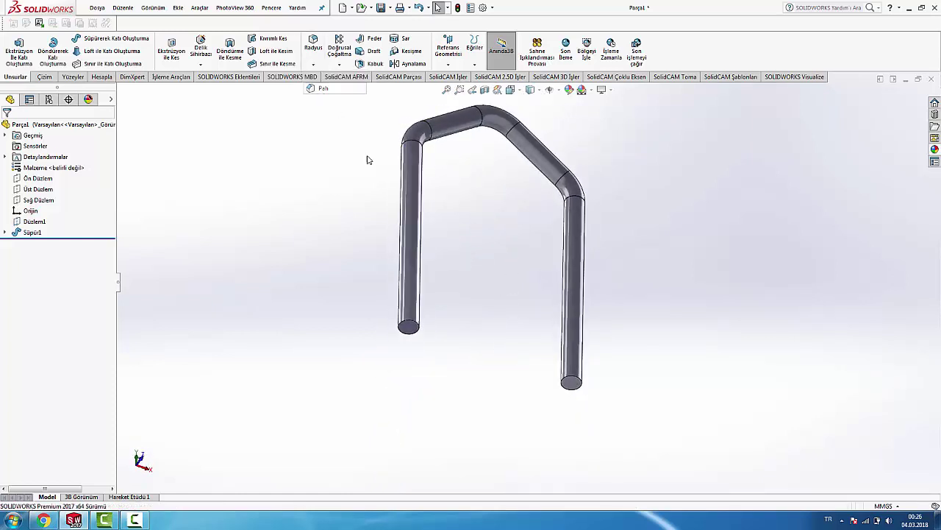
scroll(485, 289, "down", 2)
left_click(390, 350)
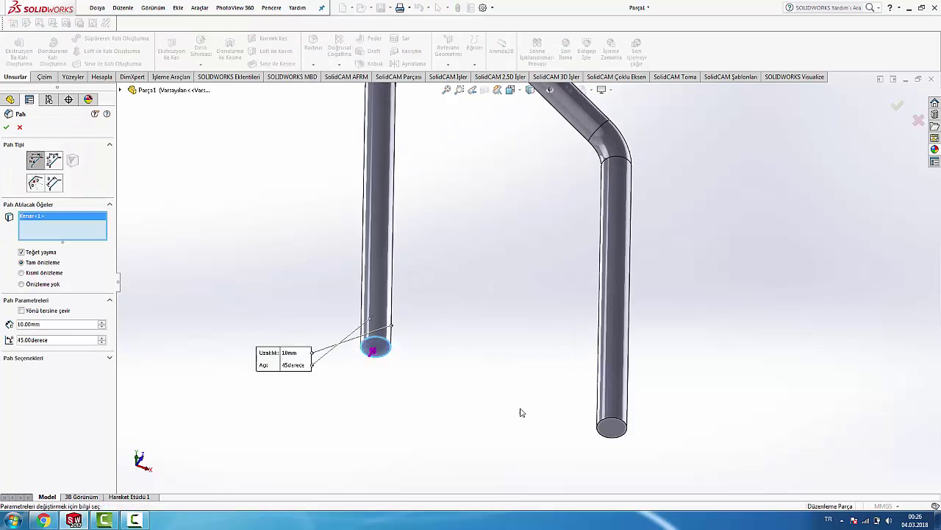
left_click(601, 431)
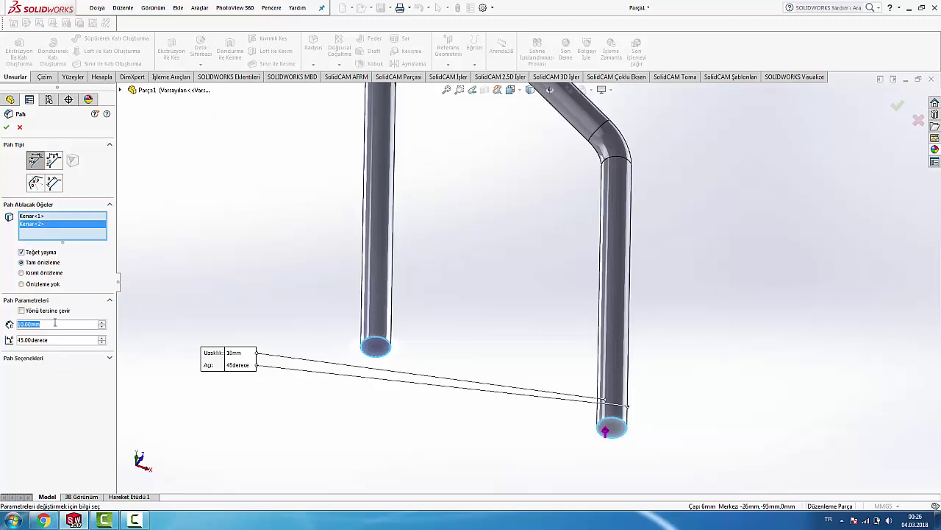
key("Return")
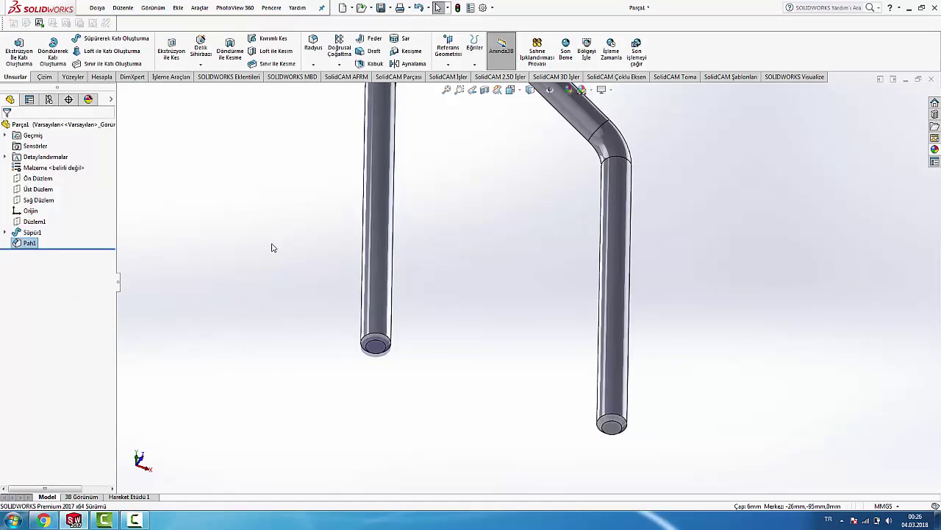
scroll(445, 393, "down", 2)
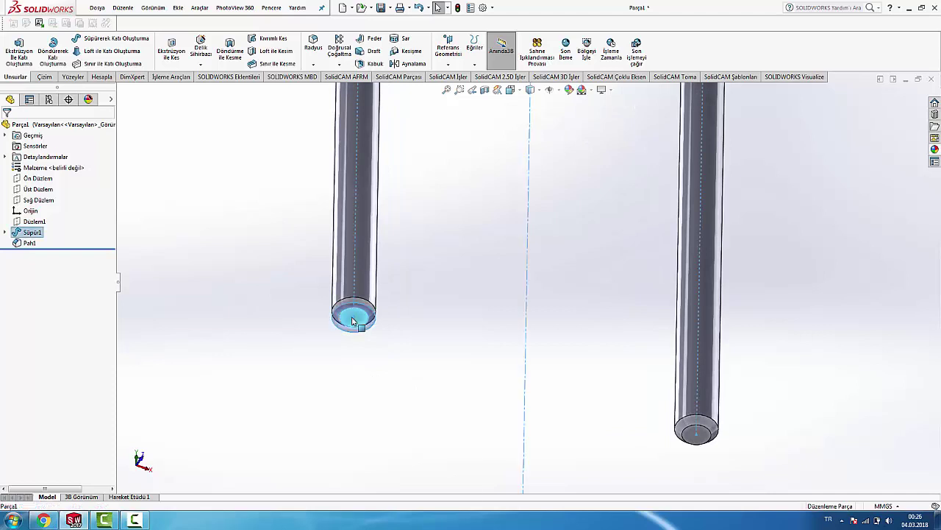
Sketch a 6 mm diameter circle on the left leg's end face.
right_click(352, 321)
left_click(375, 294)
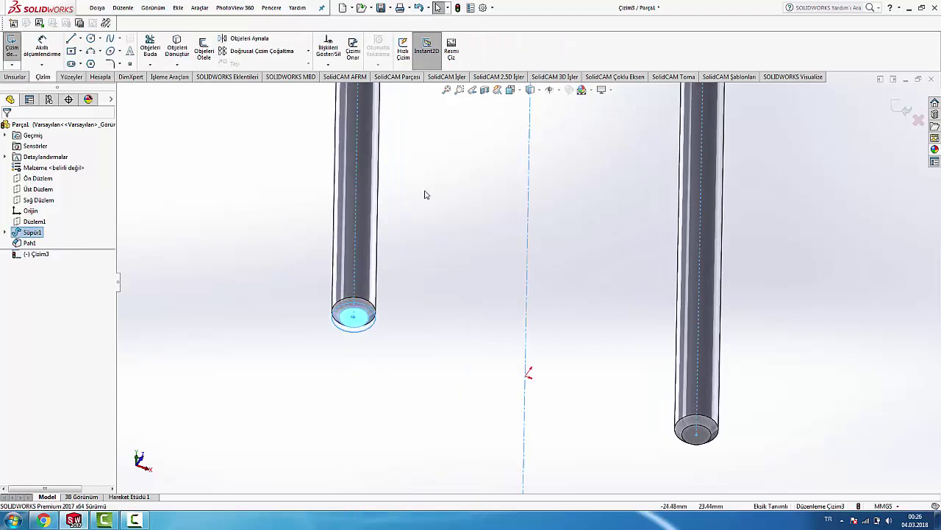
left_click(88, 40)
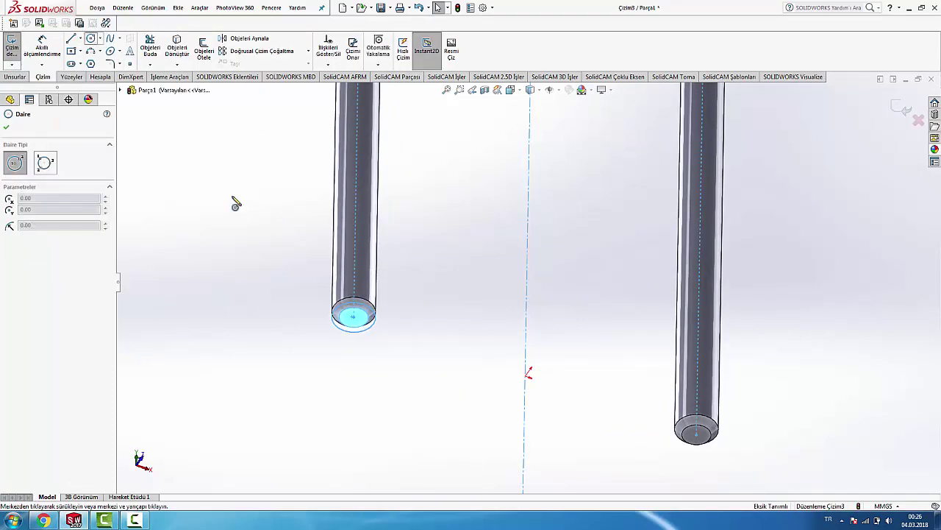
left_click(353, 316)
left_click(375, 318)
left_click(42, 47)
left_click(371, 312)
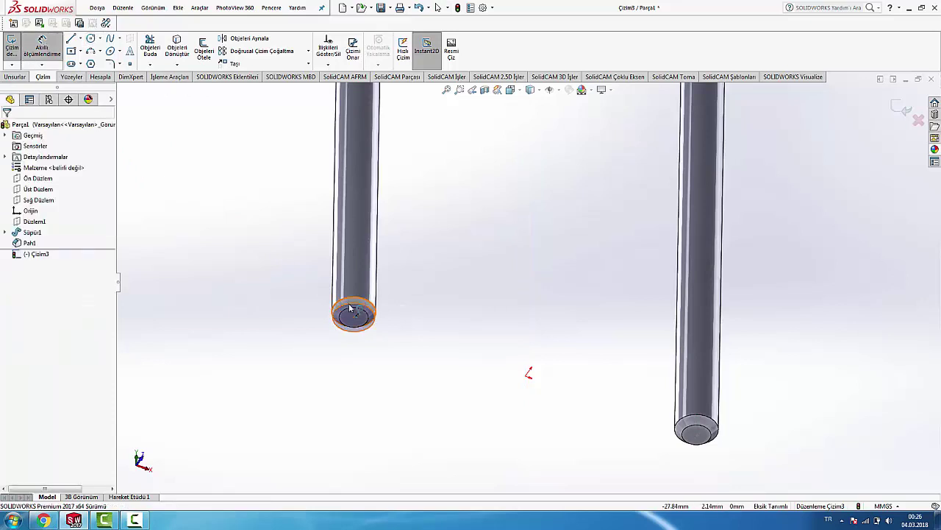
left_click(434, 304)
type("6mm")
key("Return")
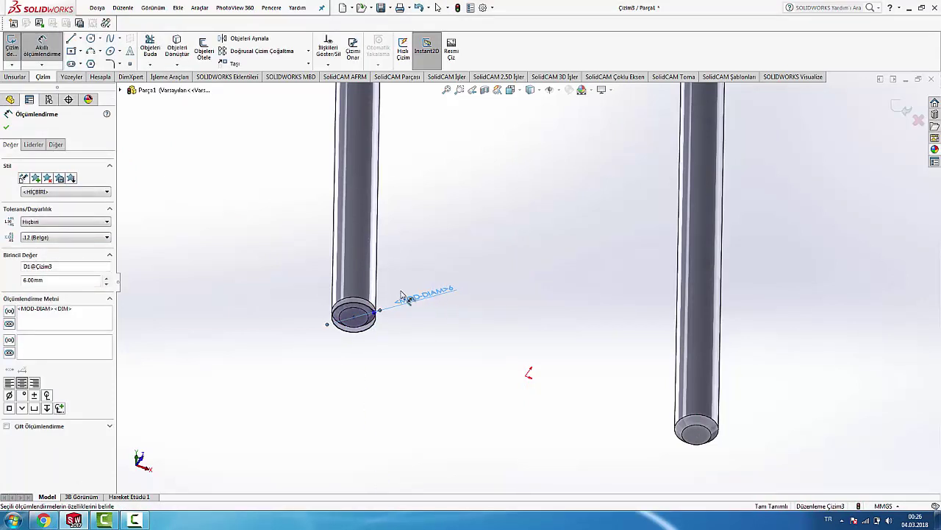
Build a helix from that circle with 1 mm pitch, 50 revolutions and no taper.
left_click(12, 48)
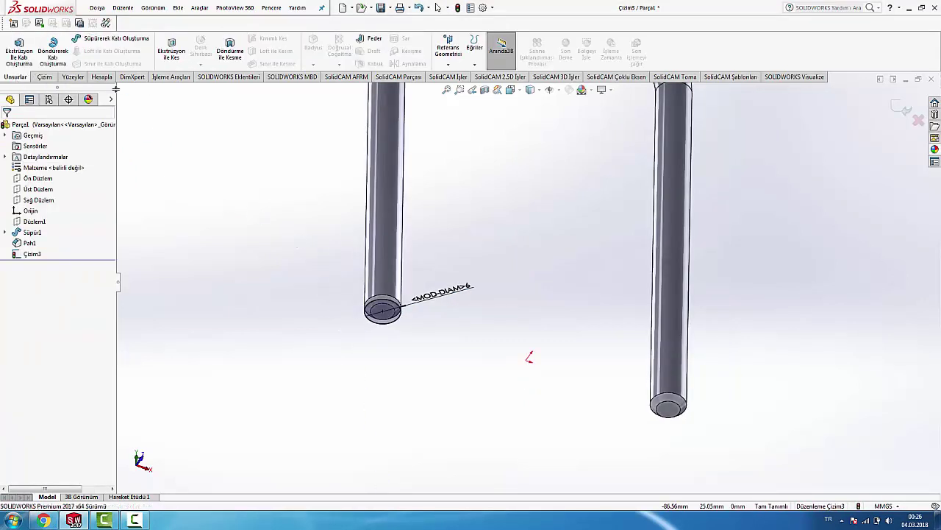
left_click(472, 52)
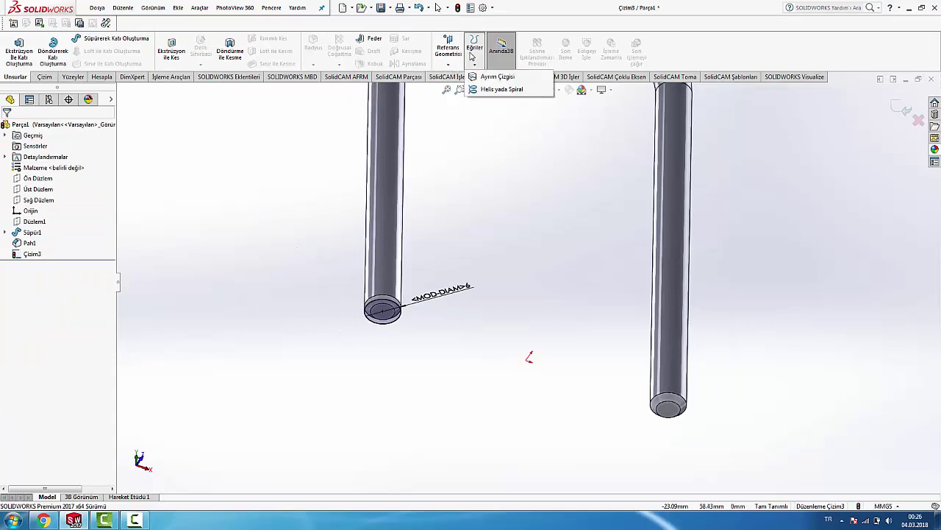
left_click(499, 89)
type("1")
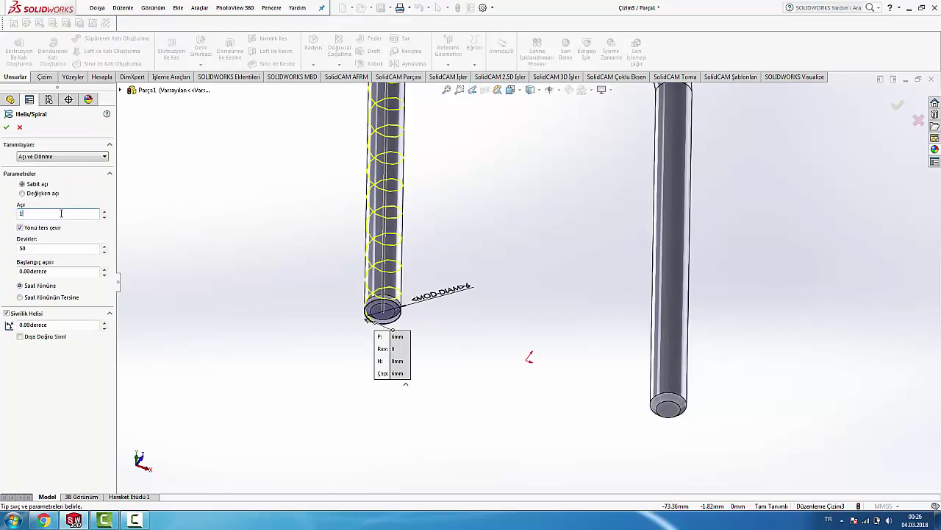
key("Return")
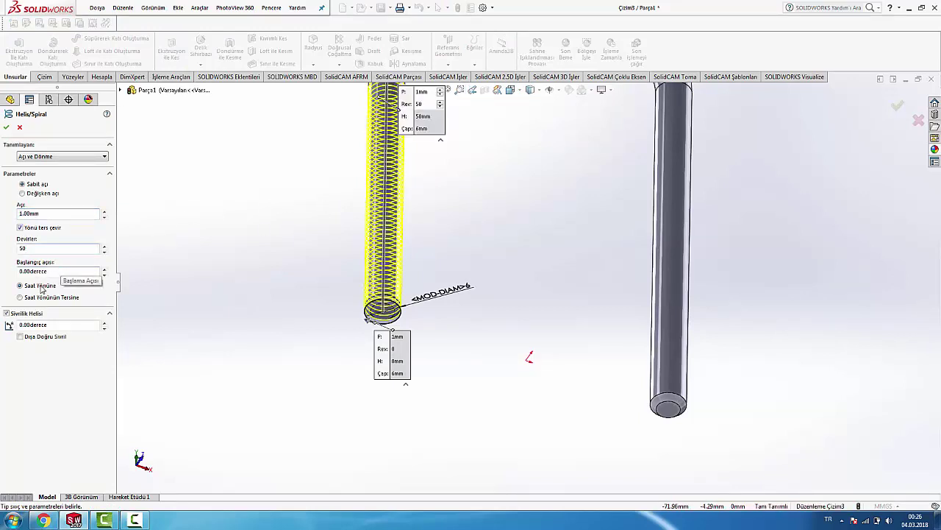
left_click(8, 313)
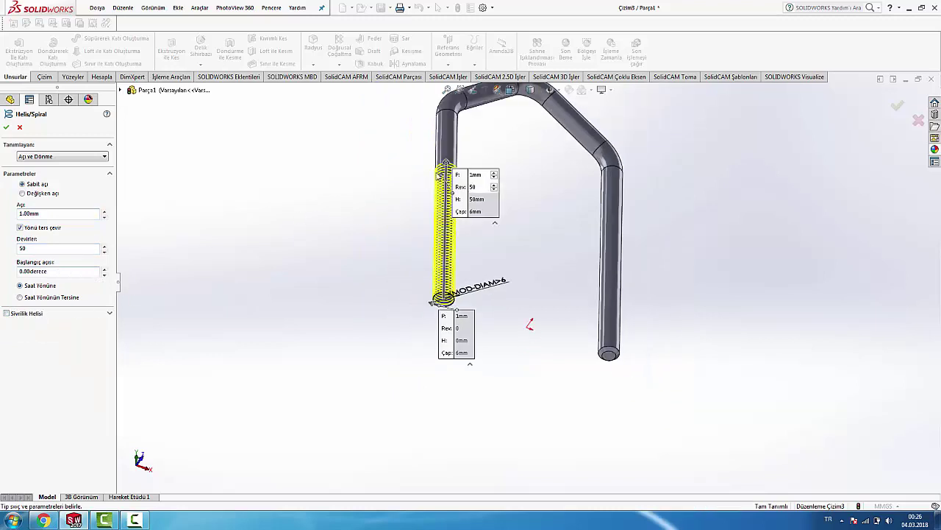
scroll(529, 219, "up", 3)
scroll(530, 217, "down", 2)
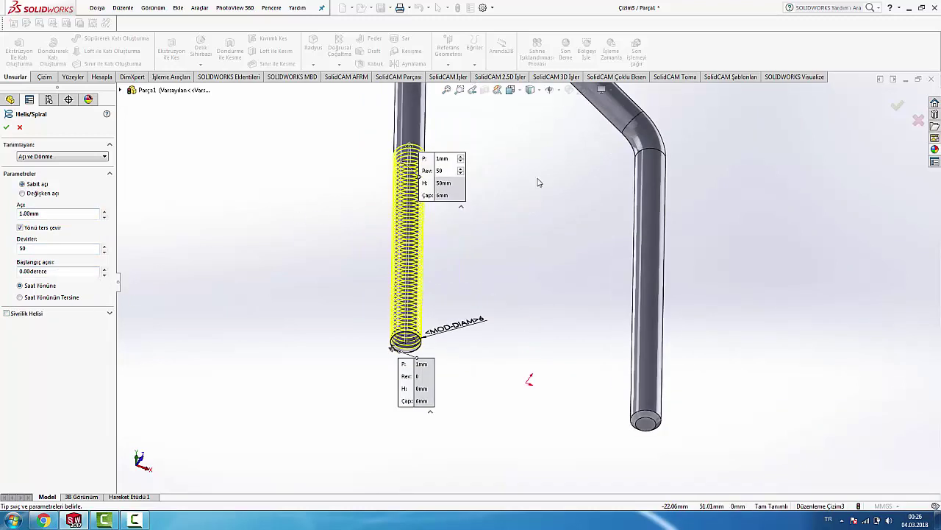
scroll(575, 160, "down", 1)
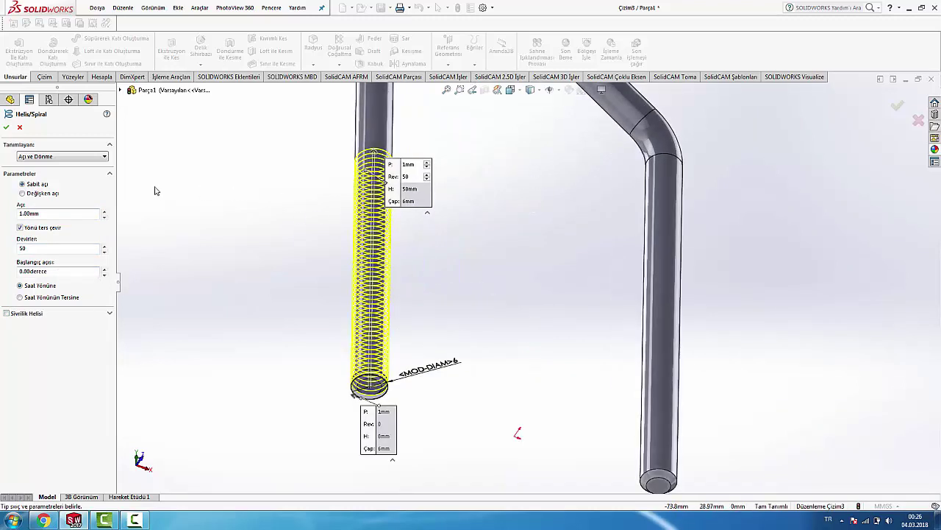
left_click(6, 129)
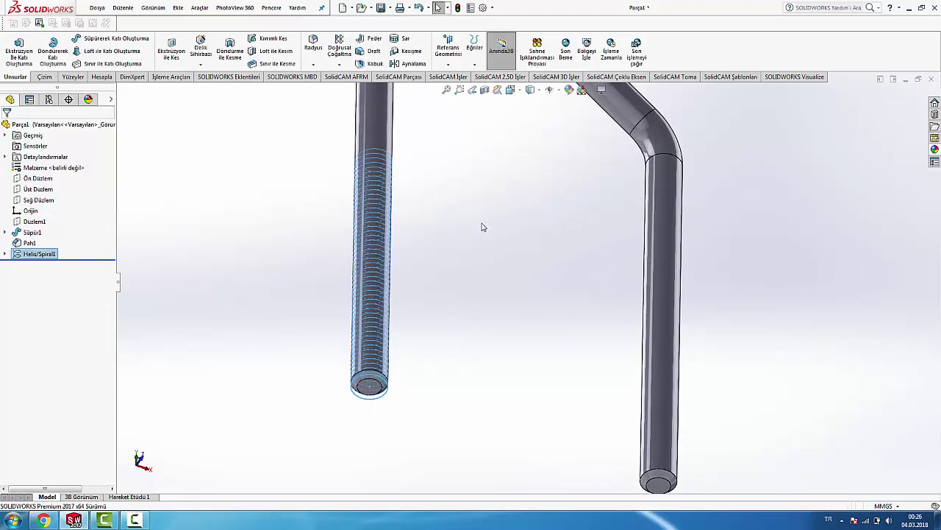
Sketch a 6 mm diameter circle on the right leg's end face.
scroll(528, 353, "up", 1)
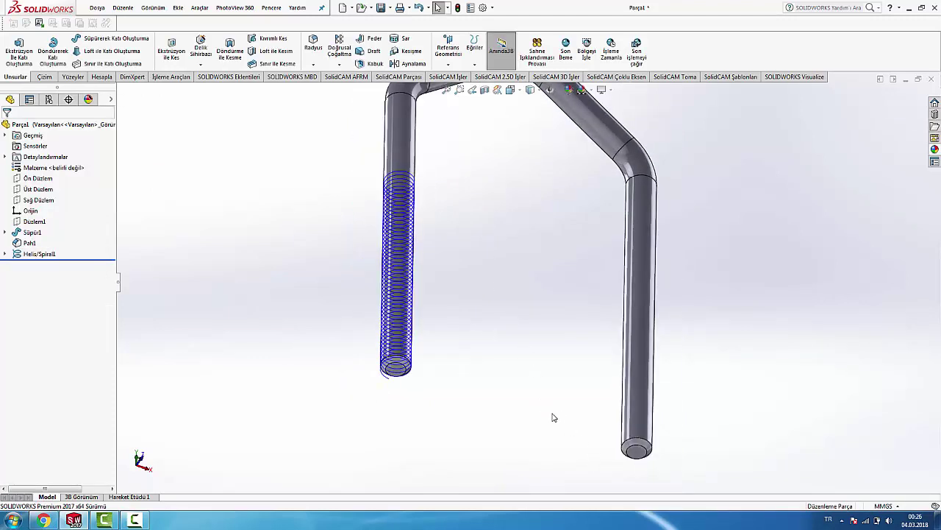
left_click(637, 452)
right_click(637, 452)
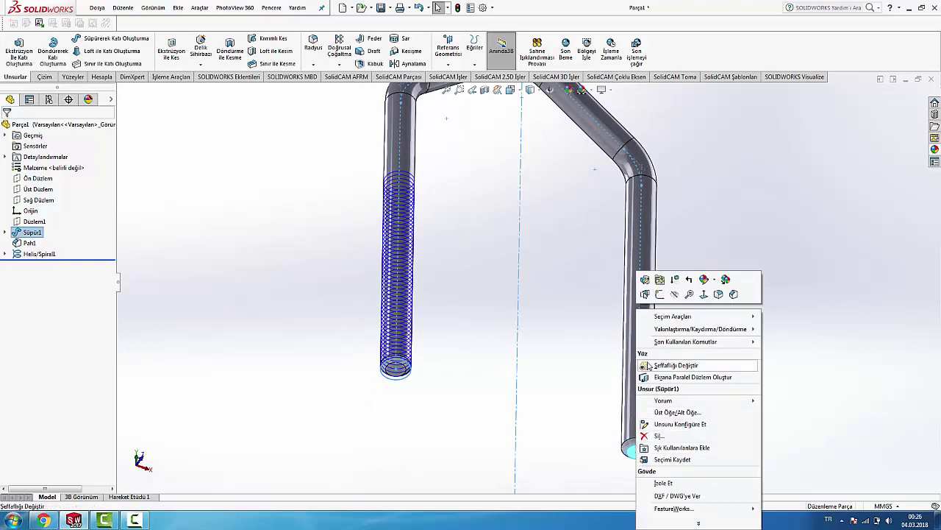
left_click(660, 294)
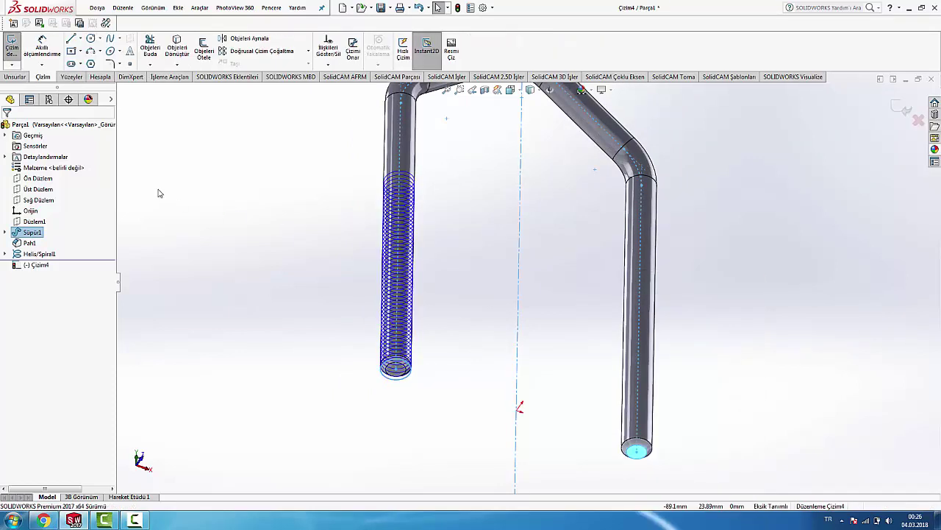
left_click(90, 40)
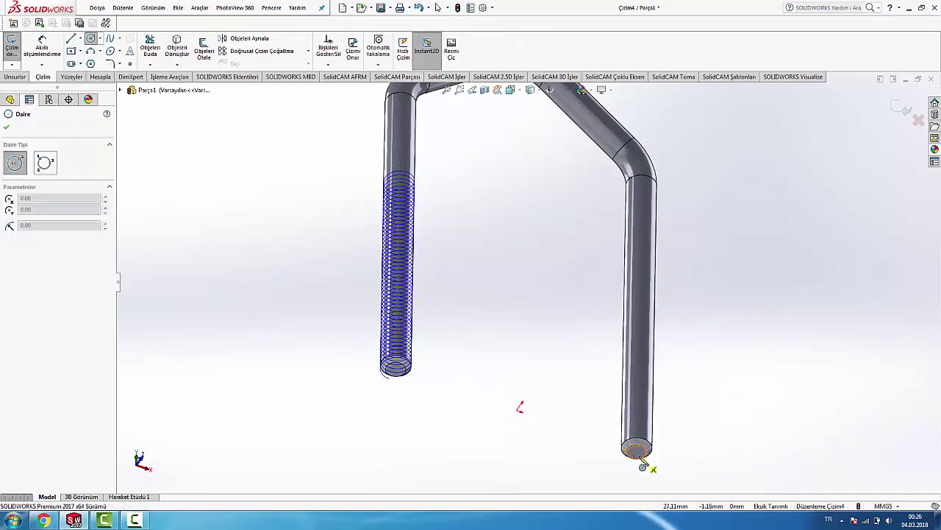
left_click(637, 451)
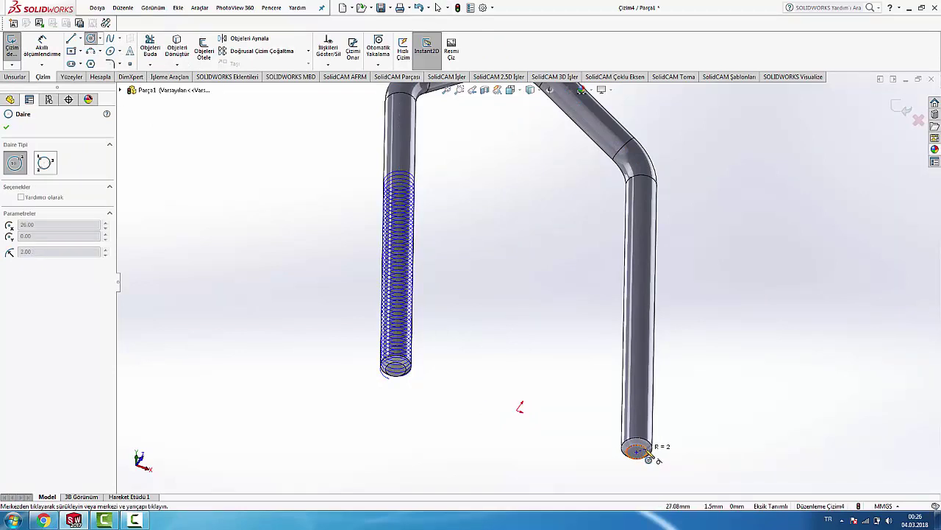
left_click(648, 456)
key("Escape")
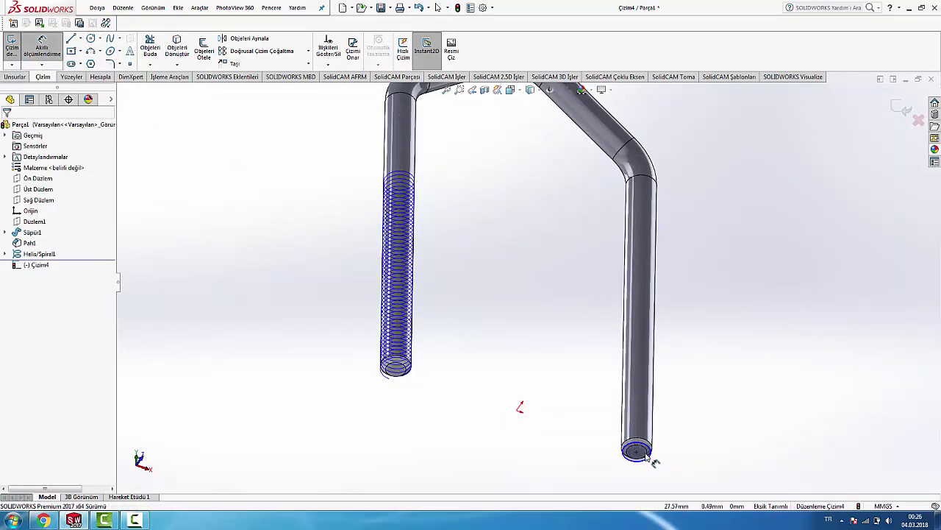
left_click(652, 457)
left_click(684, 430)
key("Return")
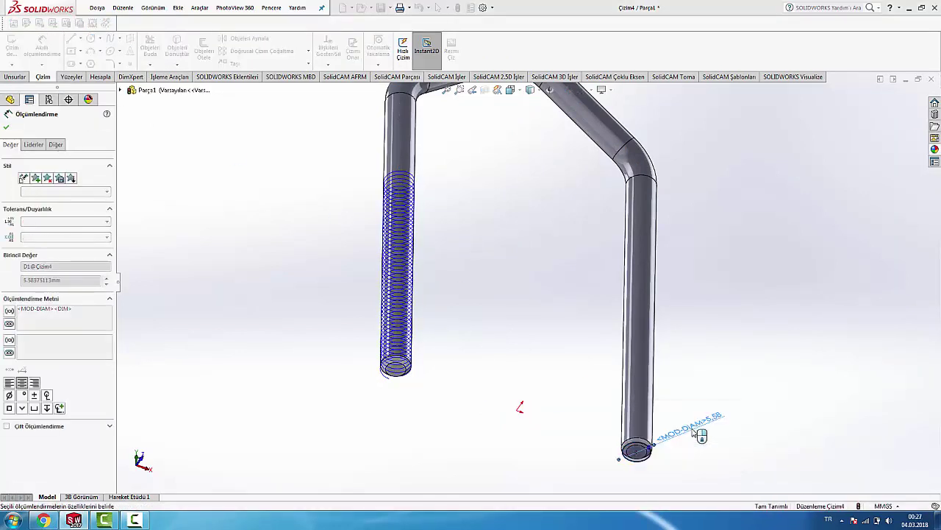
Build a matching helix on it: 1 mm pitch, 50 revolutions, reversed direction.
left_click(15, 75)
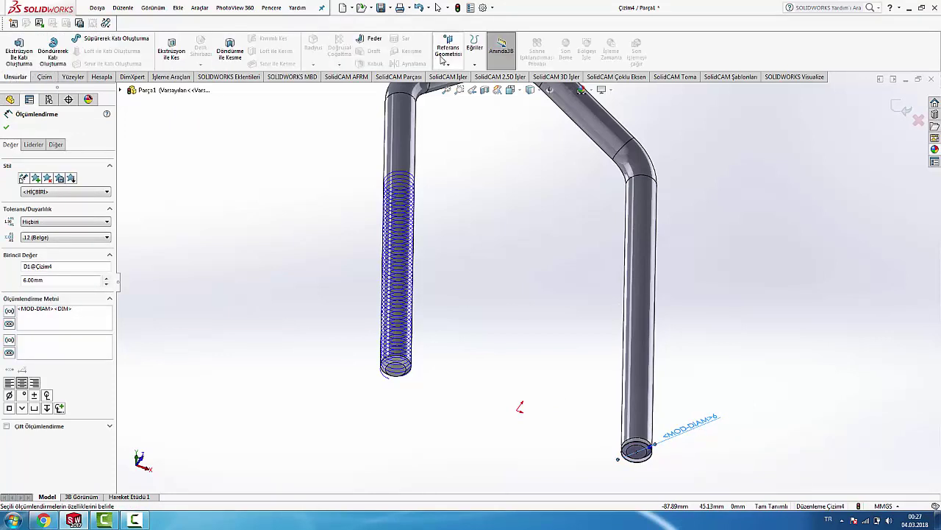
left_click(475, 56)
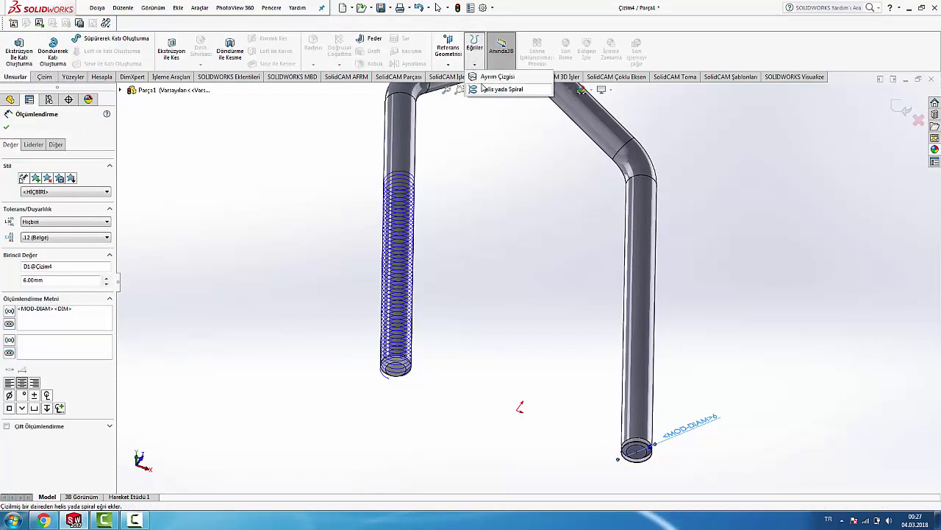
left_click(505, 90)
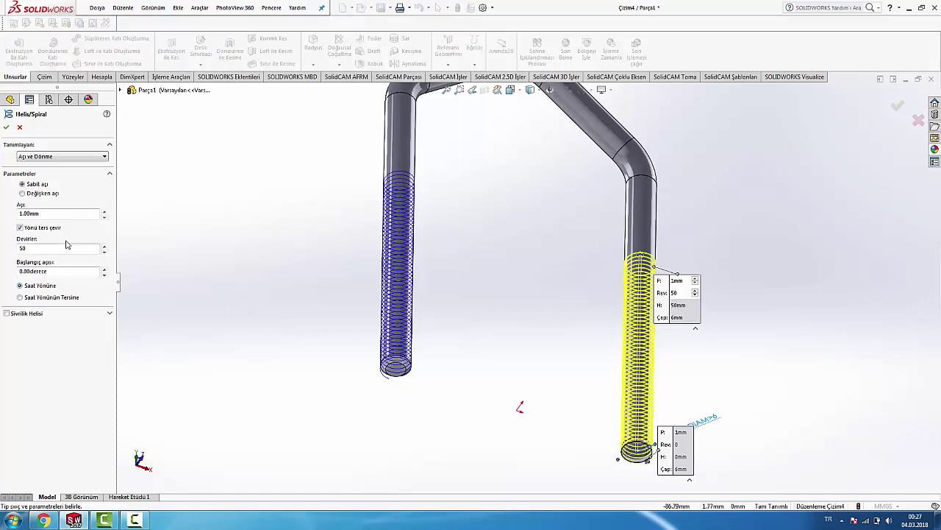
left_click(6, 127)
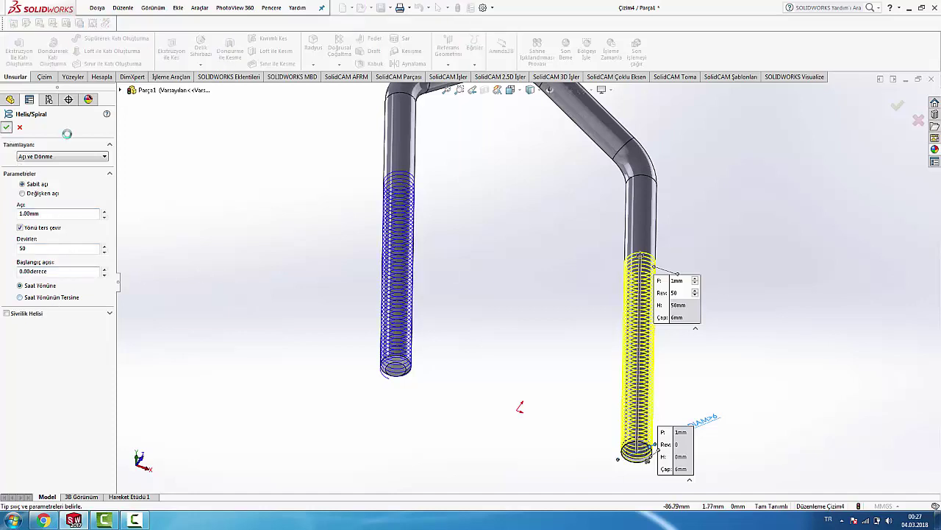
scroll(482, 246, "down", 2)
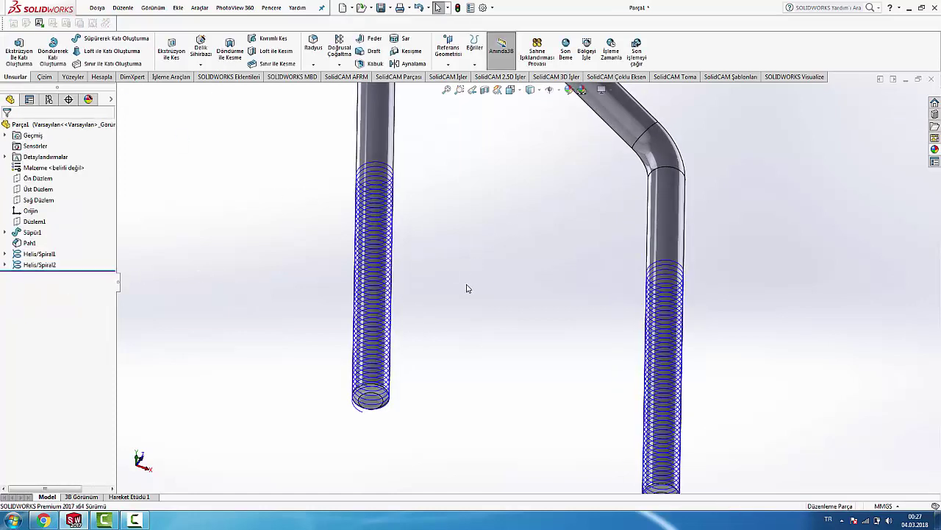
Select Ön Düzlem and fit the whole part in view.
key("ctrl+Down")
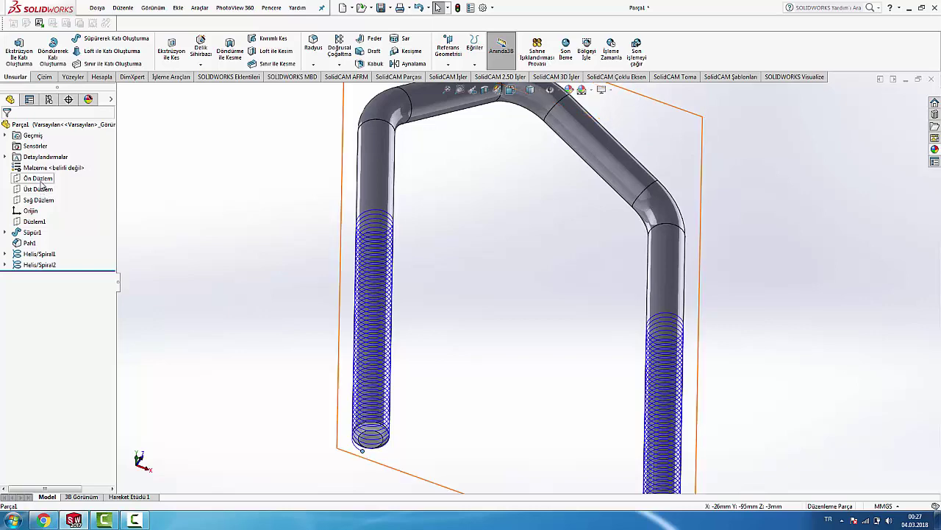
left_click(41, 181)
key("f")
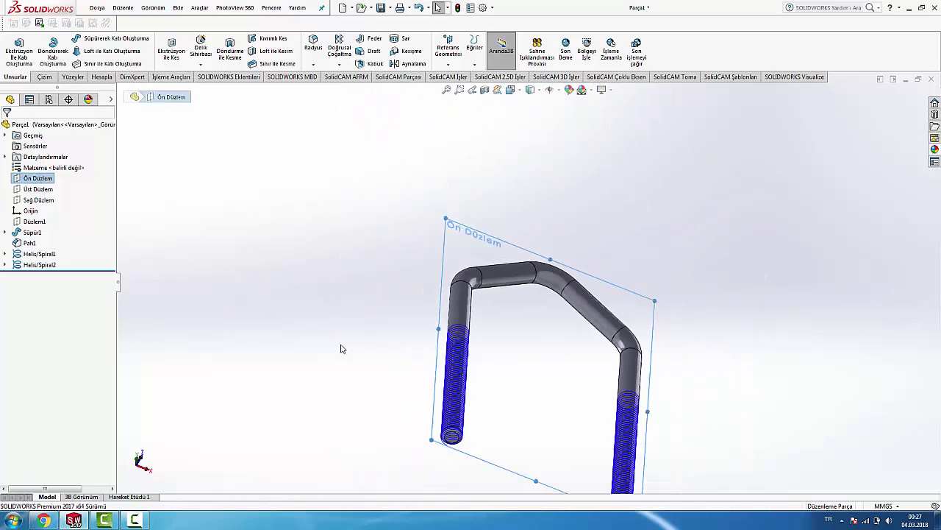
scroll(495, 417, "down", 3)
mouse_move(502, 385)
middle_mouse_down()
mouse_move(513, 336)
mouse_move(499, 381)
middle_mouse_up()
Open a sketch on Ön Düzlem, view it normal, and zoom to the left leg's chamfered end.
right_click(35, 181)
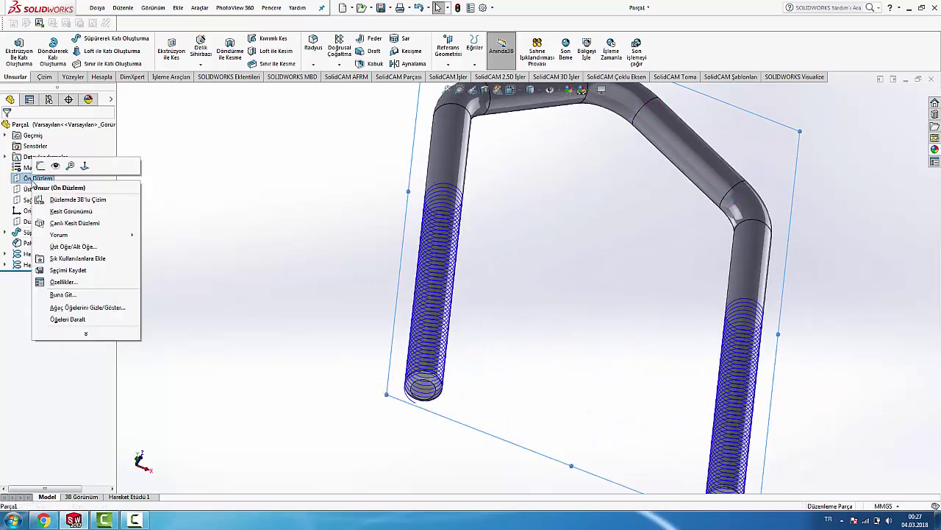
left_click(41, 166)
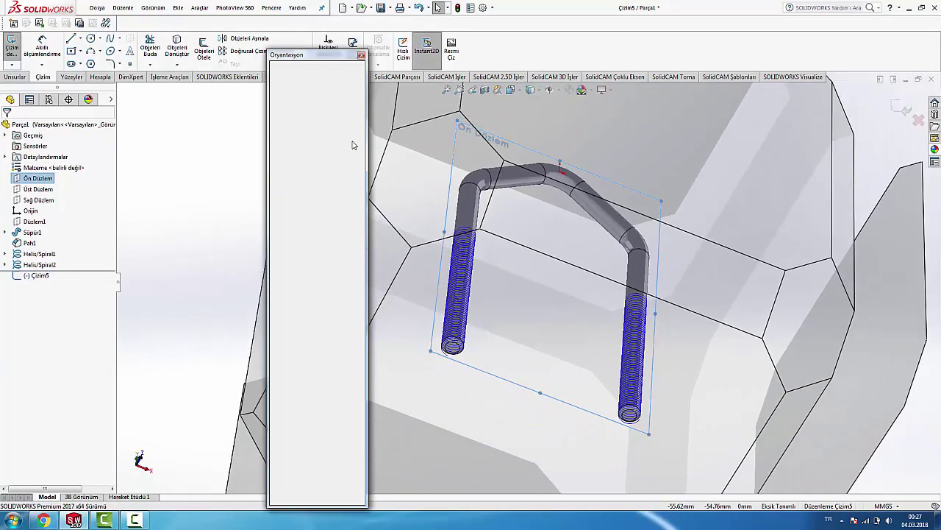
left_click(343, 69)
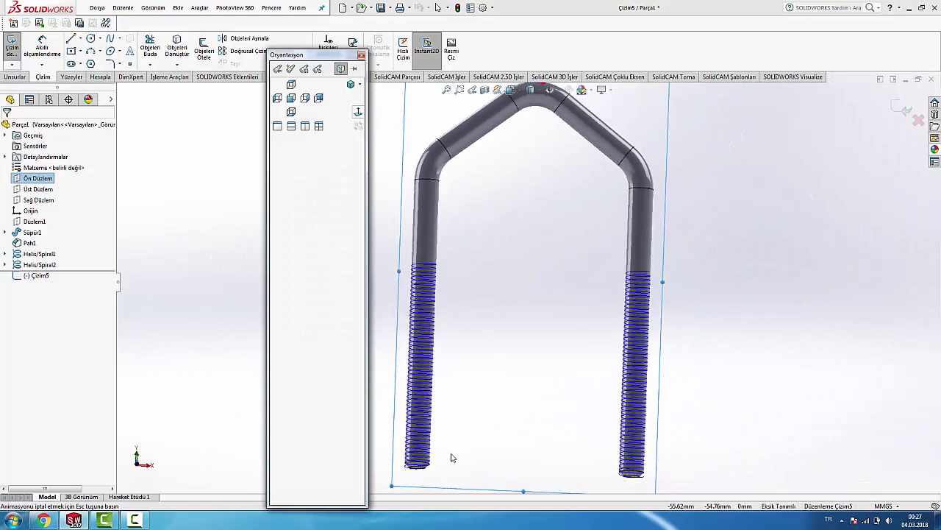
scroll(444, 464, "down", 3)
scroll(481, 383, "down", 5)
scroll(481, 358, "down", 2)
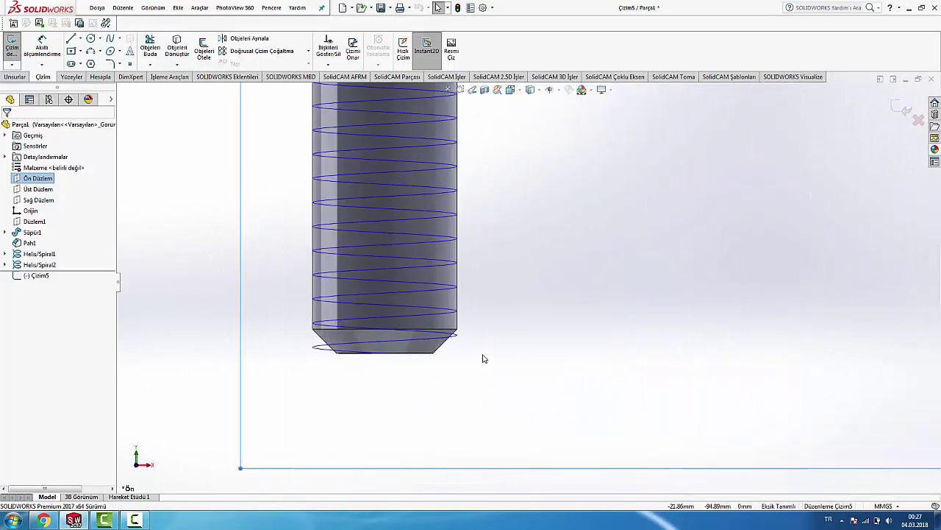
scroll(484, 358, "down", 1)
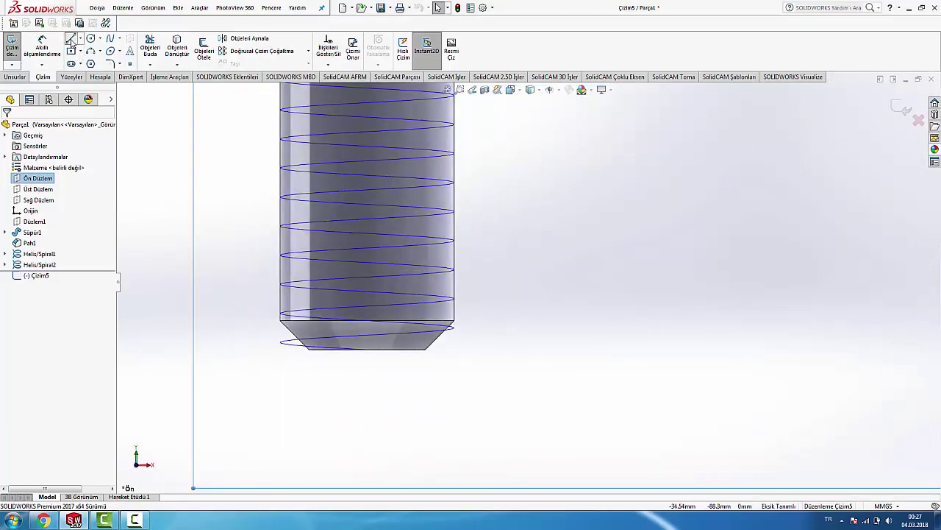
left_click(71, 42)
scroll(371, 364, "down", 2)
scroll(382, 363, "down", 1)
scroll(397, 363, "down", 1)
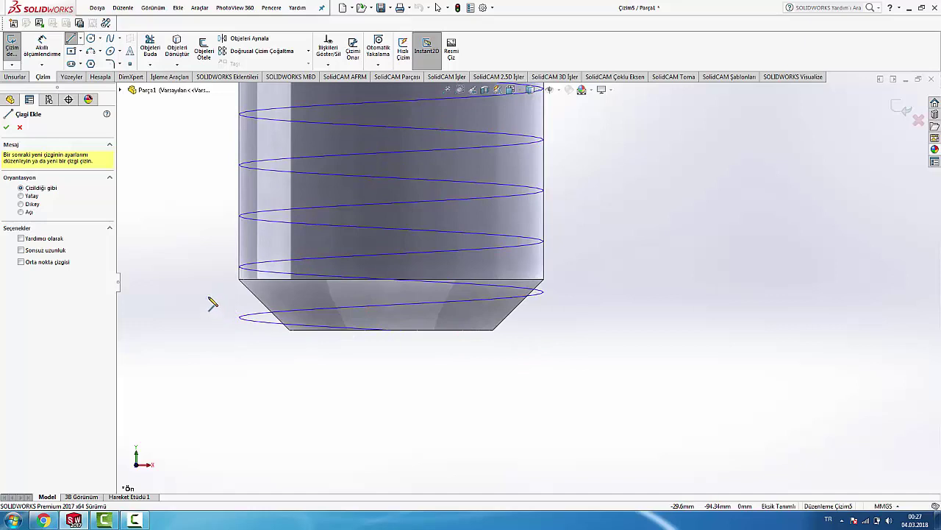
Draw a closed triangle with a vertical left edge beside the left leg's chamfered end.
left_click_drag(207, 297, 201, 338)
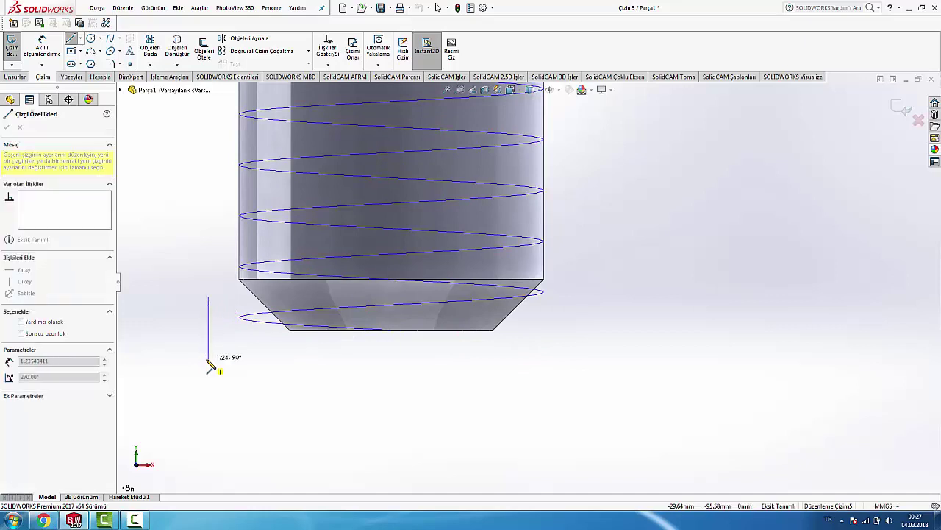
left_click(208, 359)
left_click(267, 333)
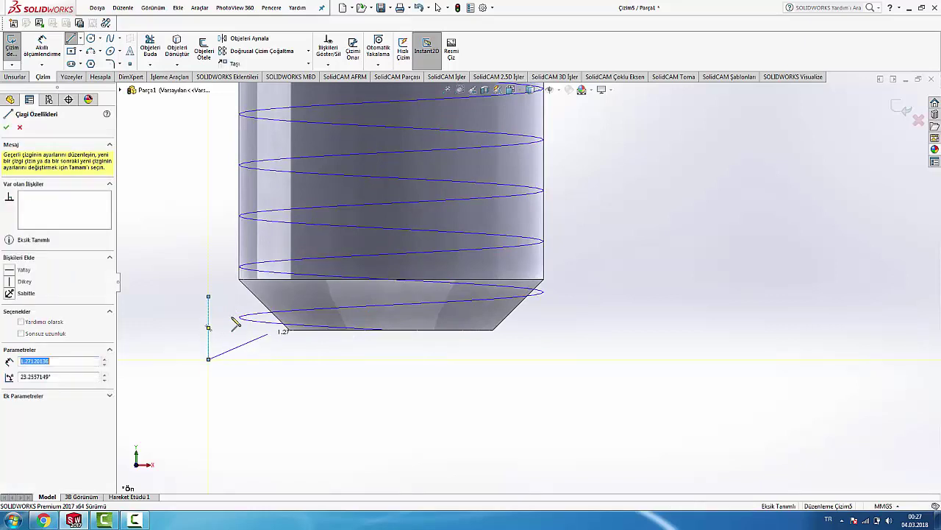
left_click(209, 298)
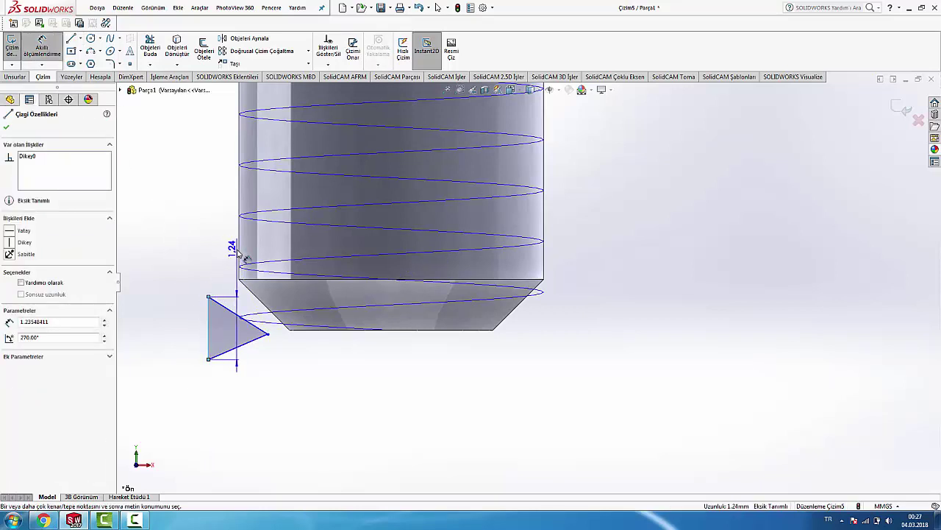
Add a 1.24 height dimension, shift the vertical edge left, then delete that dimension.
left_click(234, 254)
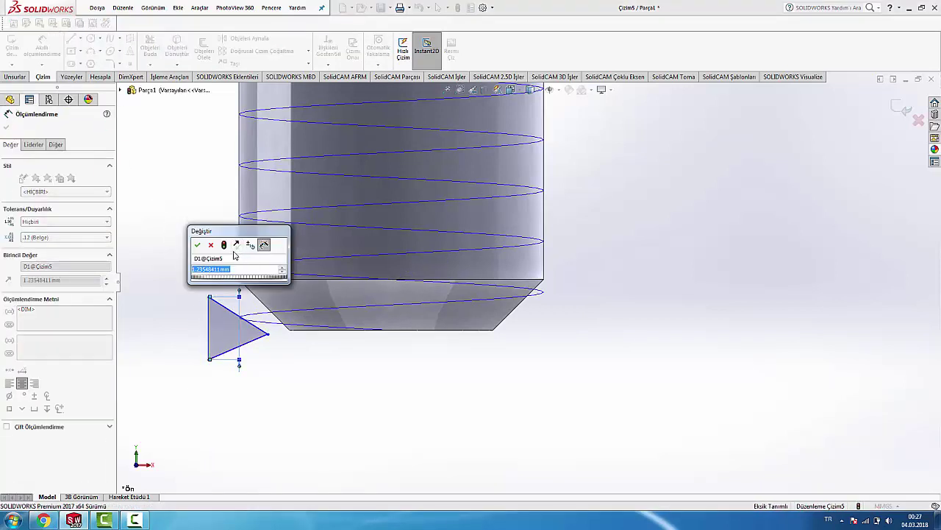
key("Return")
left_click_drag(229, 263, 218, 259)
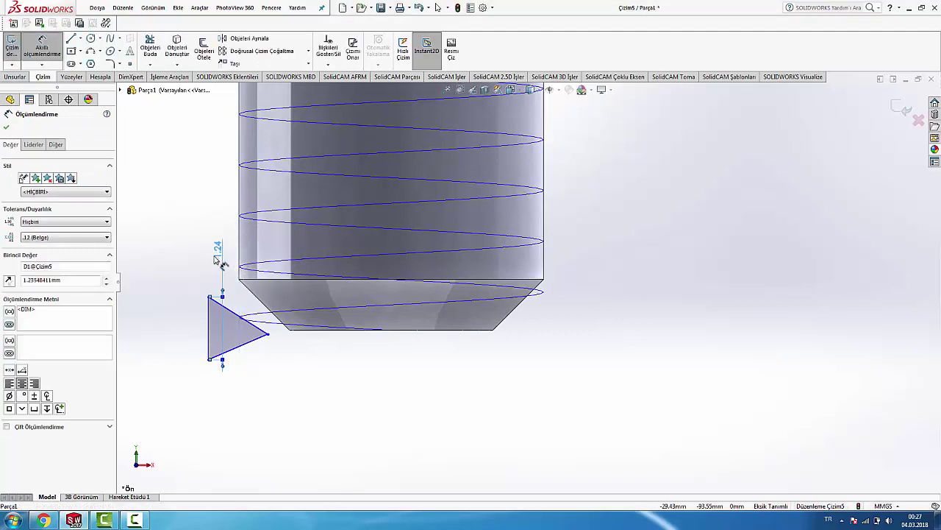
key("Delete")
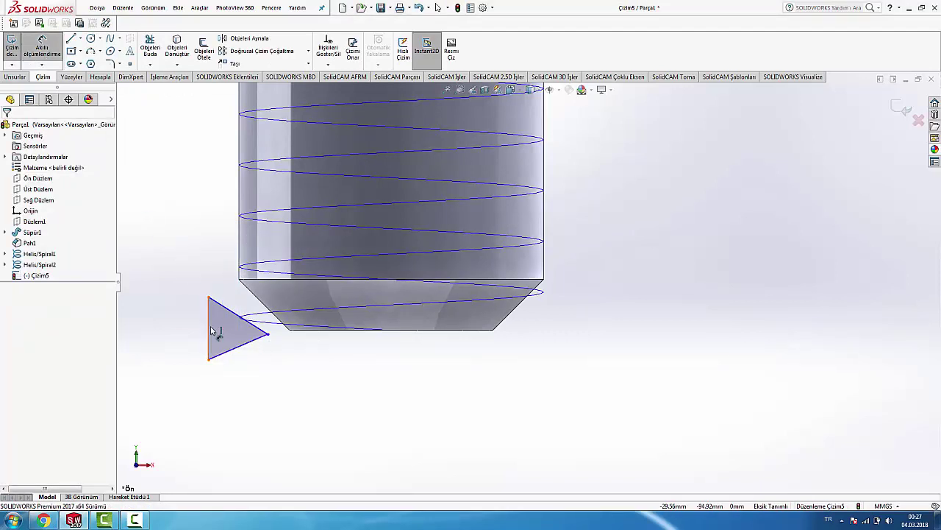
Dimension the triangle 0.10 from the leg's edge and 0.95 tall.
left_click(209, 328)
left_click(239, 259)
left_click(230, 266)
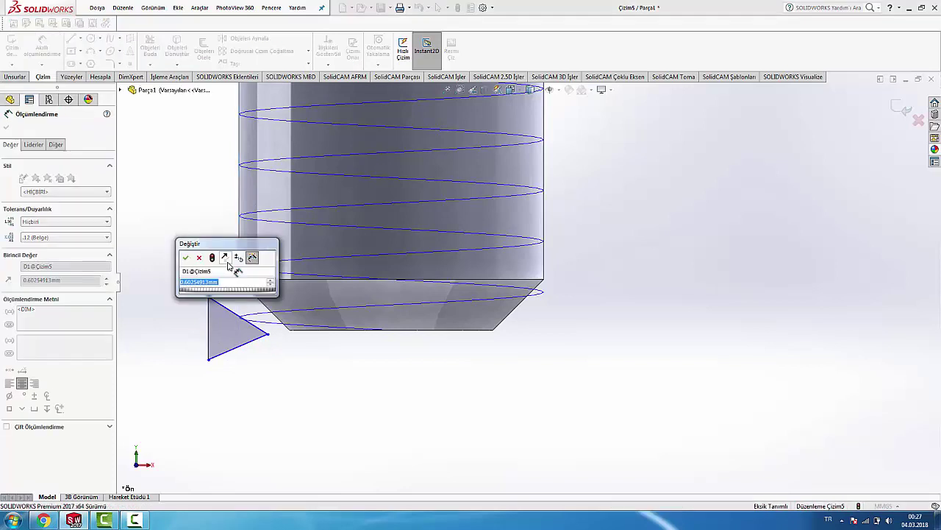
type("0.1")
key("Return")
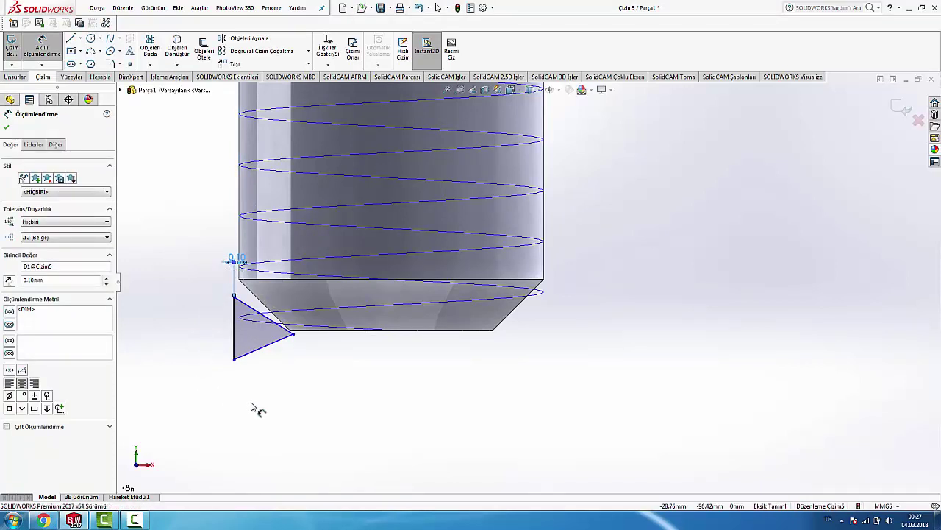
left_click(234, 331)
left_click(186, 350)
type("0.95")
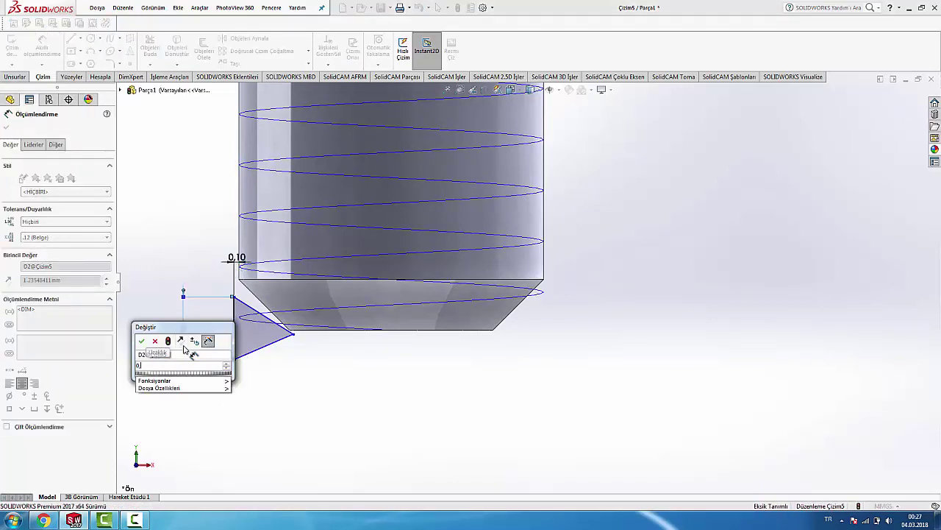
key("Return")
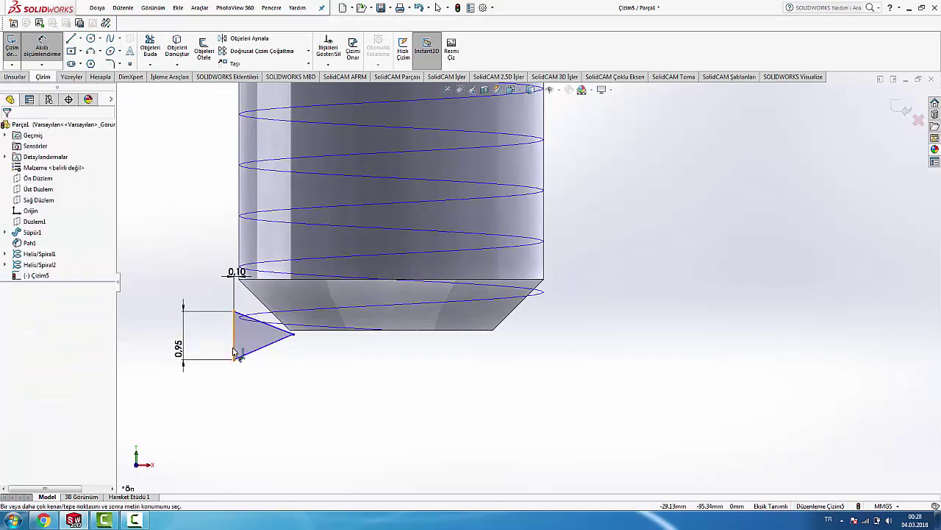
Give the triangle a 0.65 depth dimension from its corner to its tip.
left_click(234, 359)
left_click(293, 334)
left_click(249, 409)
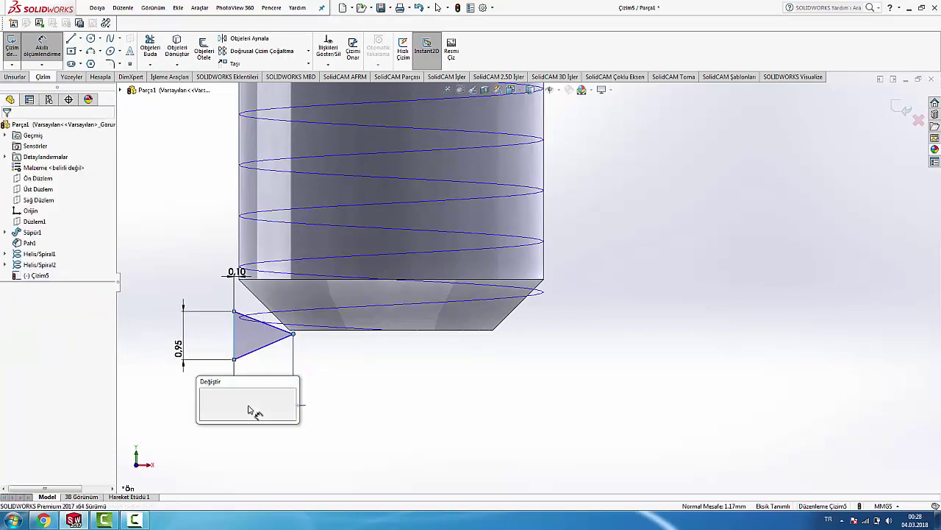
type("0.")
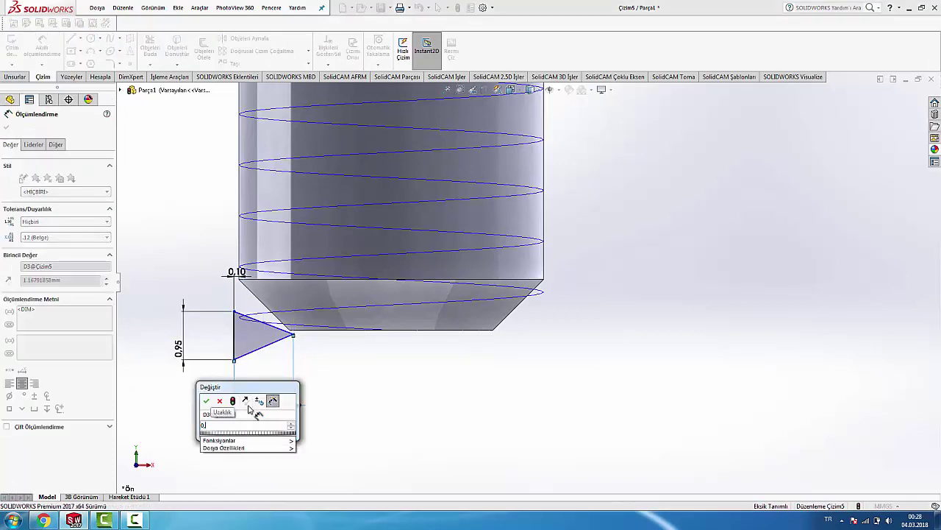
type("65")
key("Return")
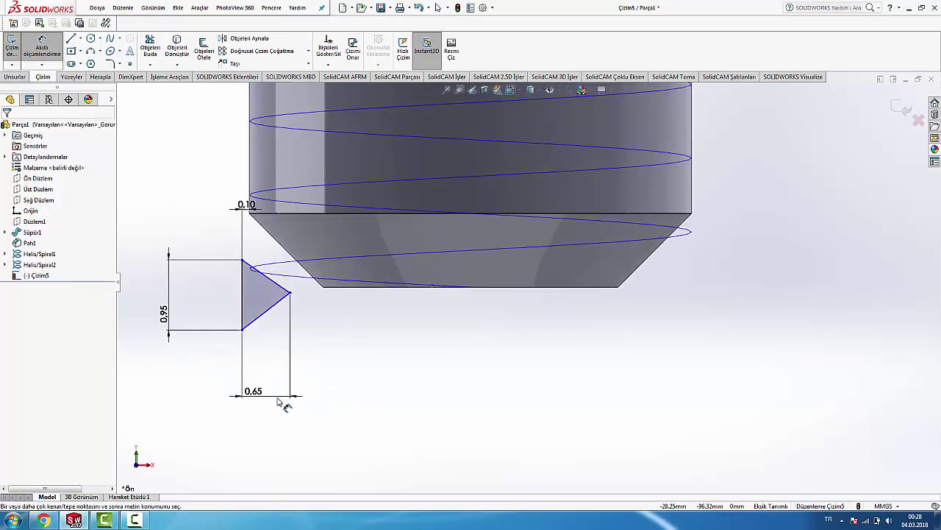
key("Escape")
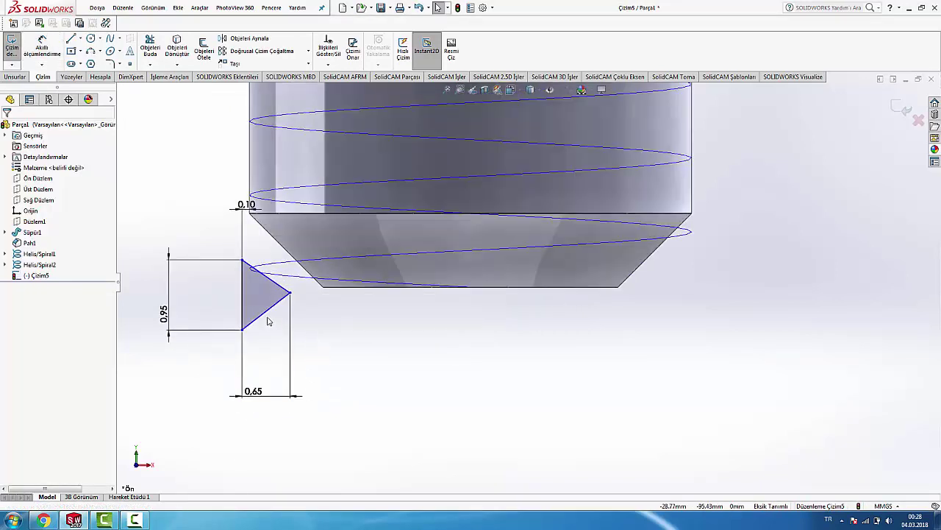
Add an Equal relation to the triangle's two slanted edges.
left_click(271, 315)
left_click(266, 276, "ctrl")
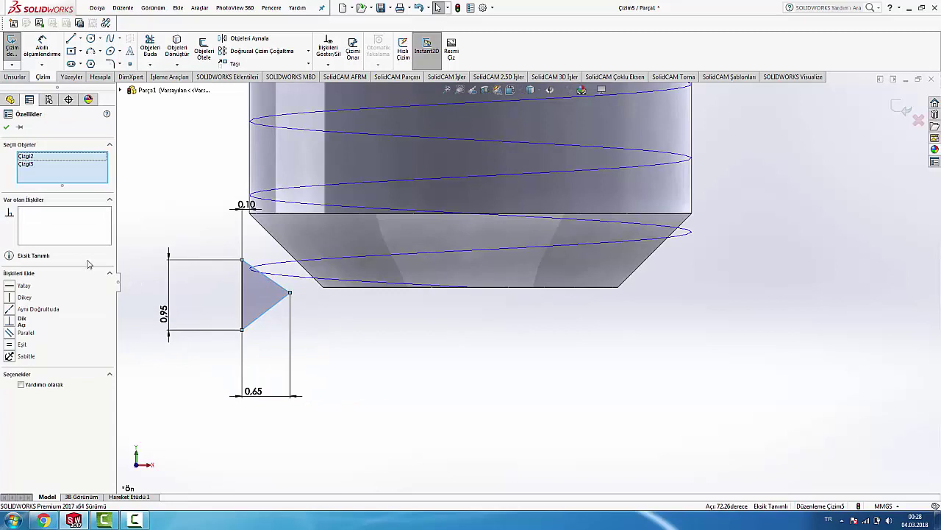
left_click(10, 346)
left_click(298, 306)
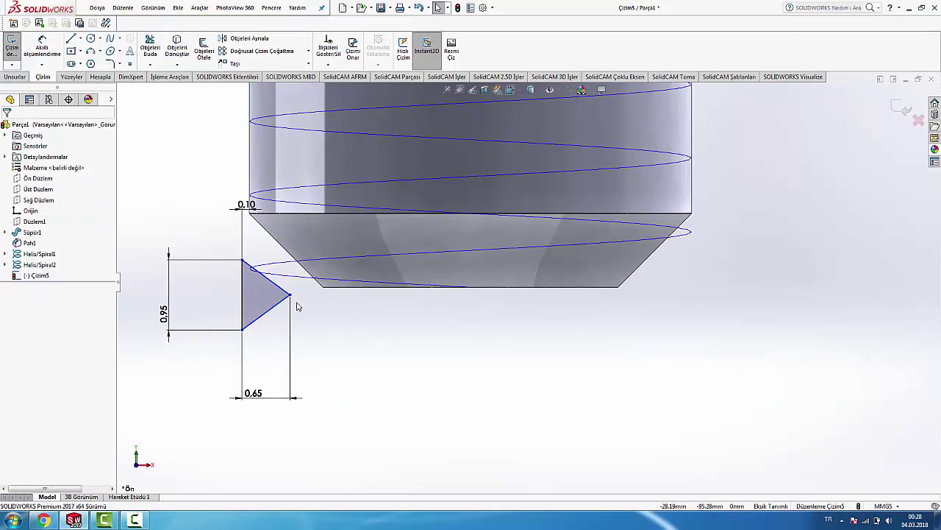
Add a Midpoint relation between the tip and the chamfer's bottom edge, then delete it.
left_click(290, 296)
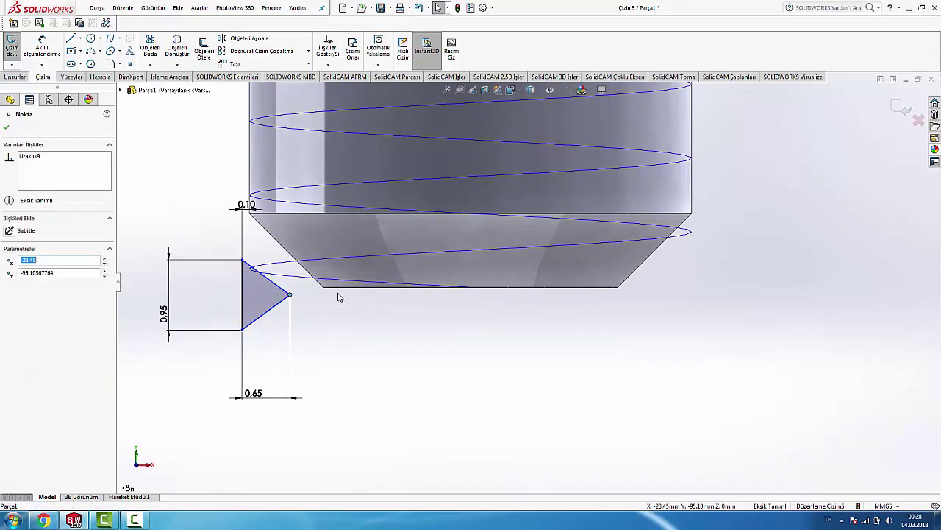
left_click(346, 287, "ctrl")
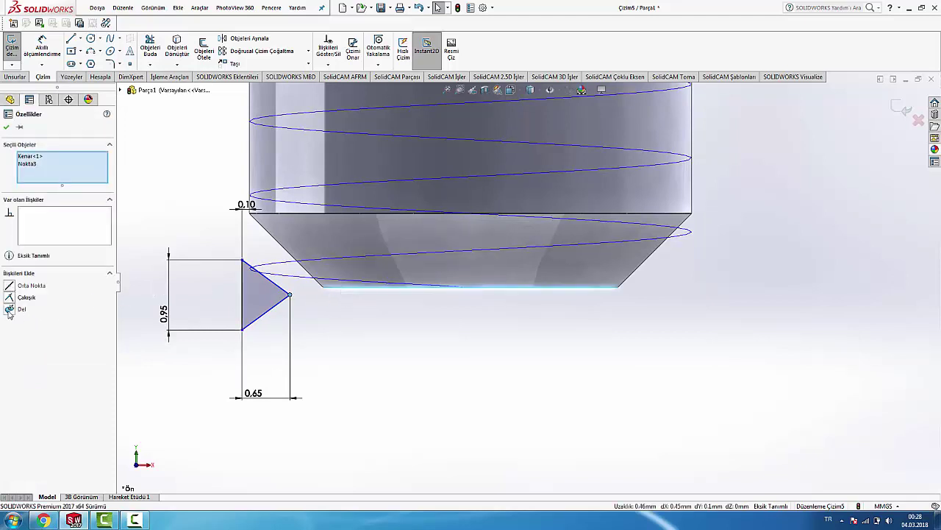
left_click(10, 286)
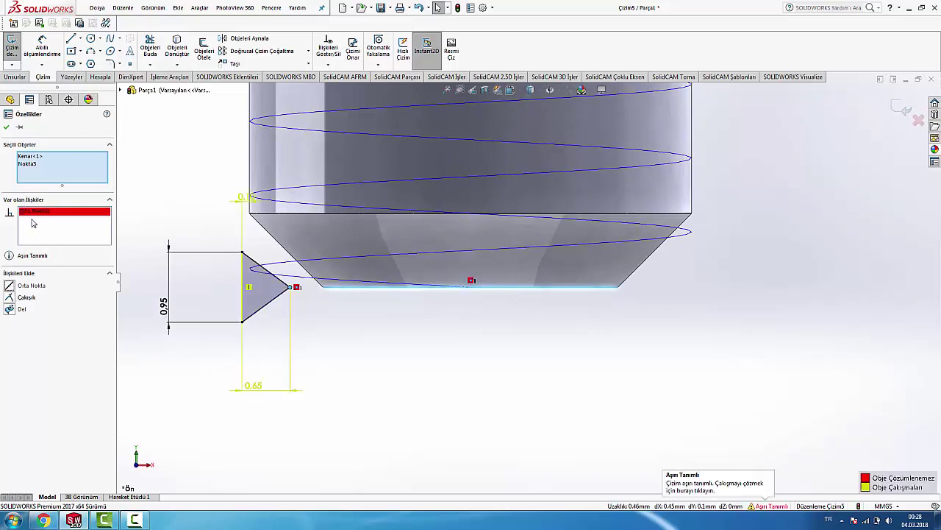
key("Delete")
left_click(184, 376)
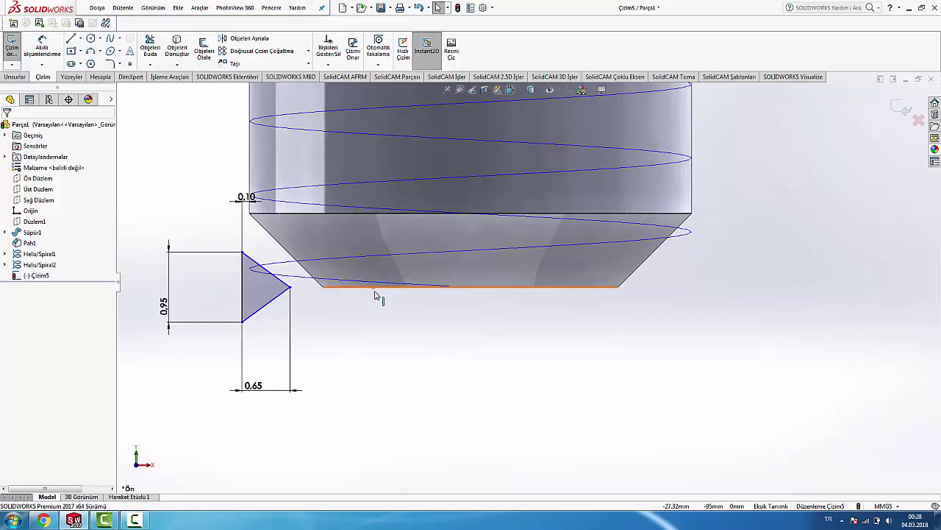
scroll(414, 347, "up", 2)
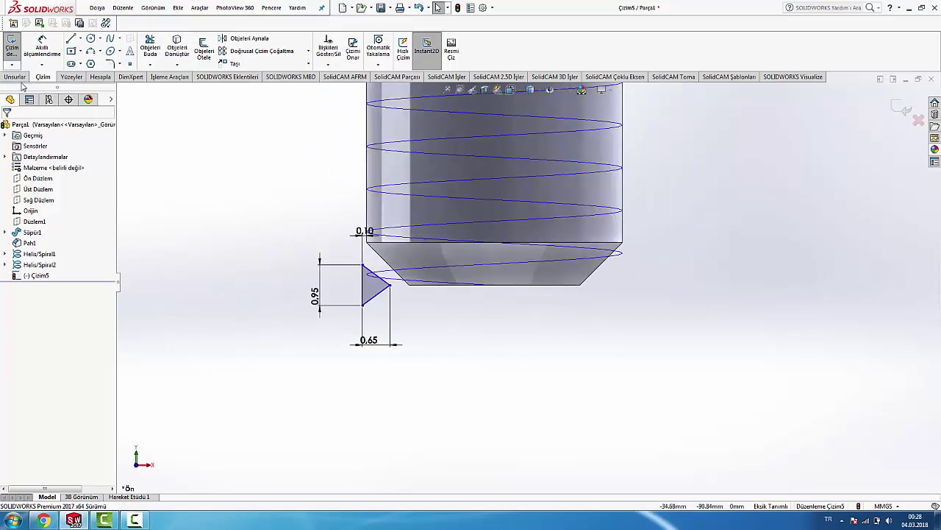
Exit the sketch and create a swept cut with profile Çizim5 along Helis/Spiral1.
left_click(898, 107)
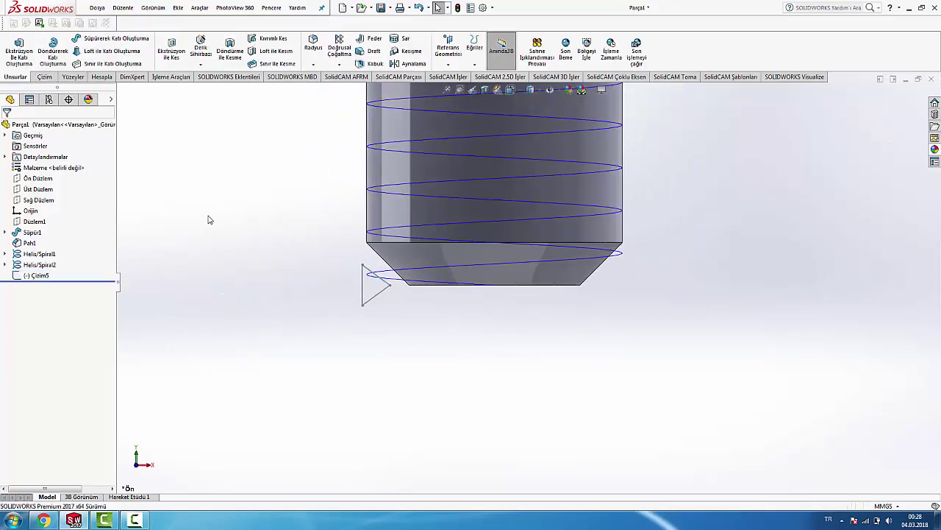
left_click(263, 39)
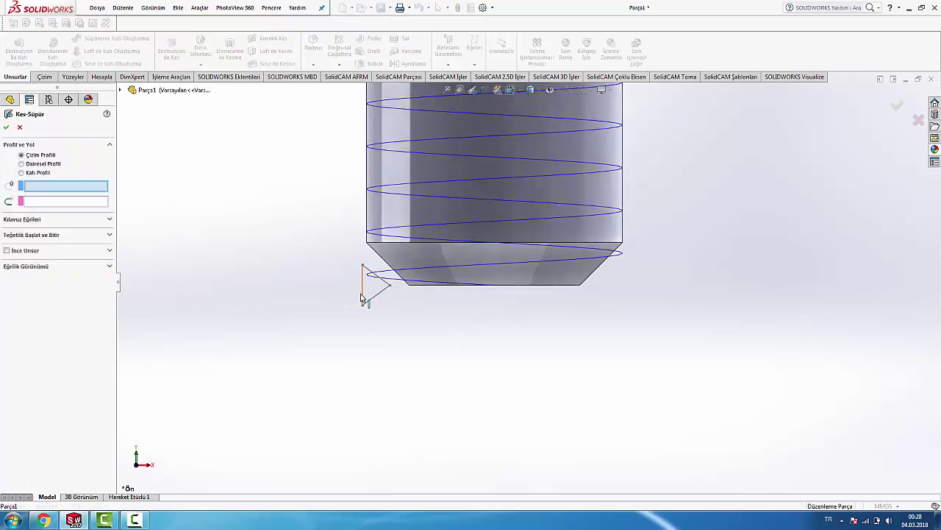
left_click(362, 298)
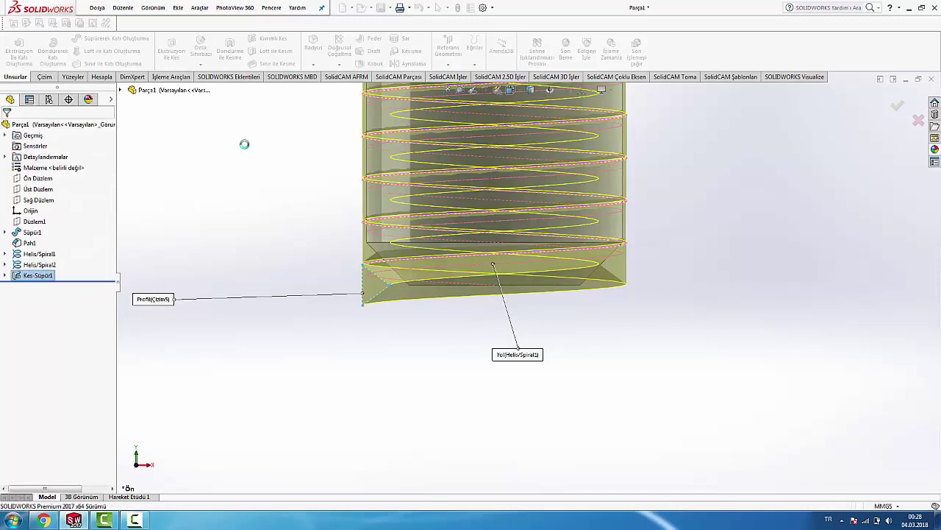
scroll(515, 225, "up", 5)
scroll(588, 213, "up", 5)
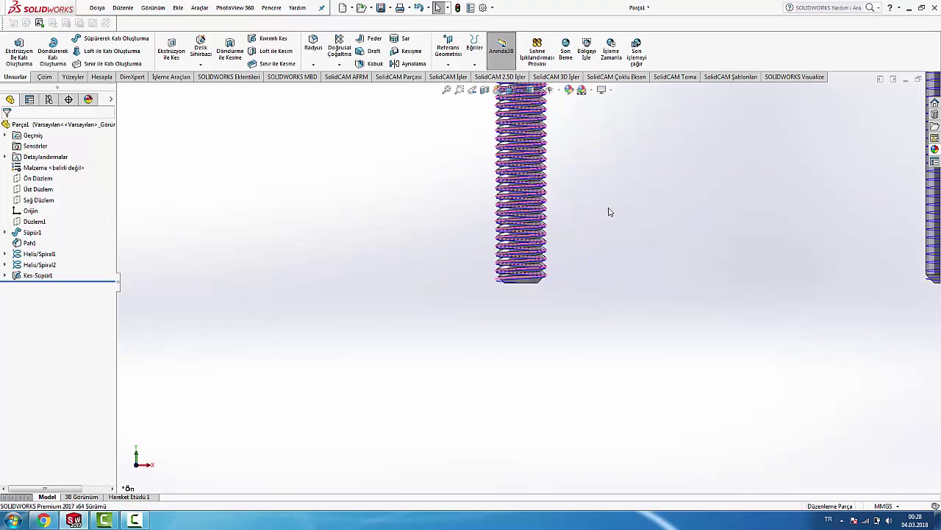
scroll(654, 198, "up", 3)
scroll(677, 250, "down", 3)
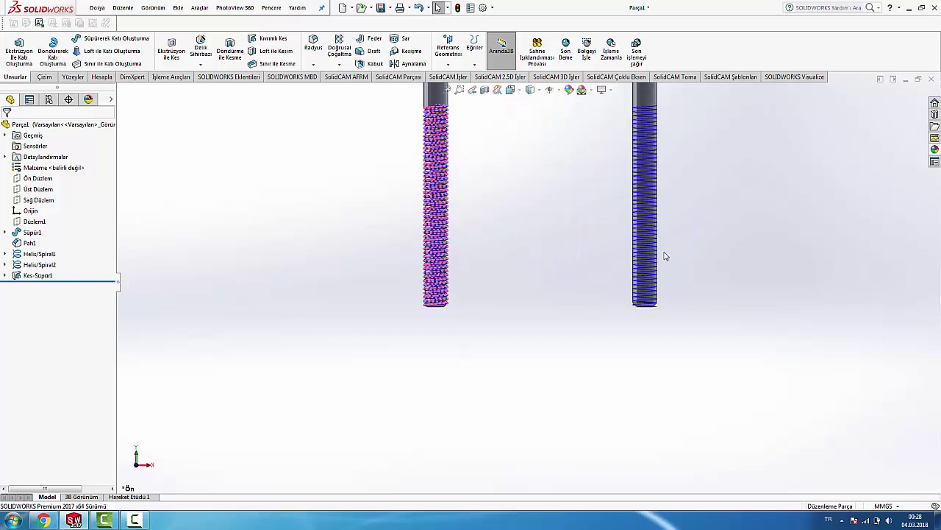
scroll(662, 259, "down", 3)
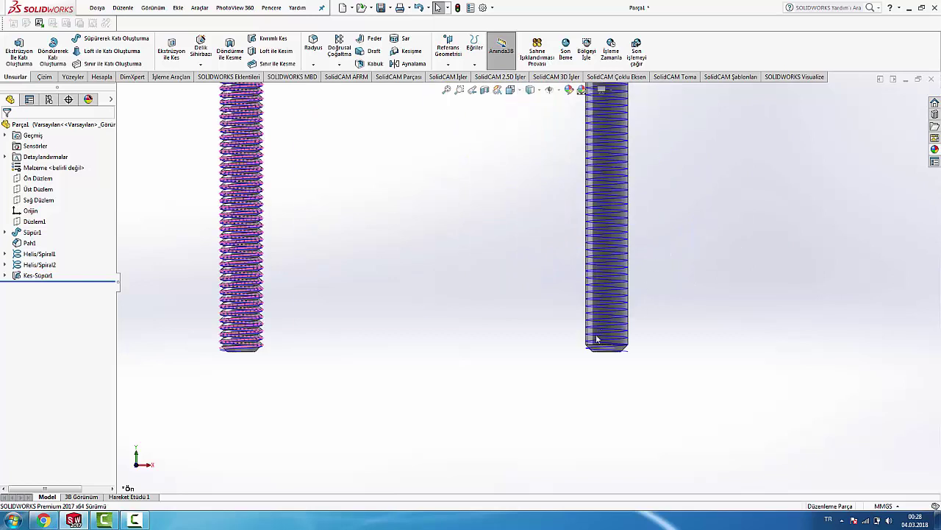
Start a new sketch on the Ön Düzlem front plane.
left_click(41, 178)
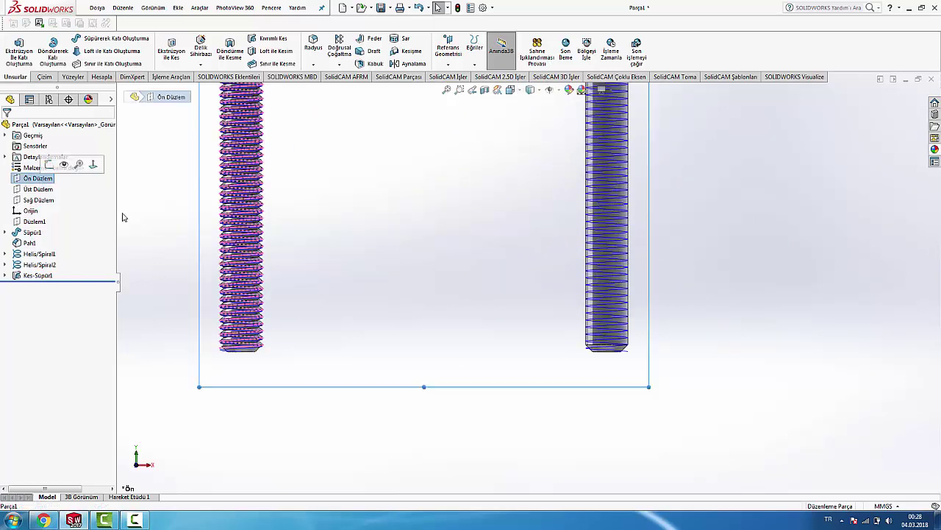
right_click(39, 184)
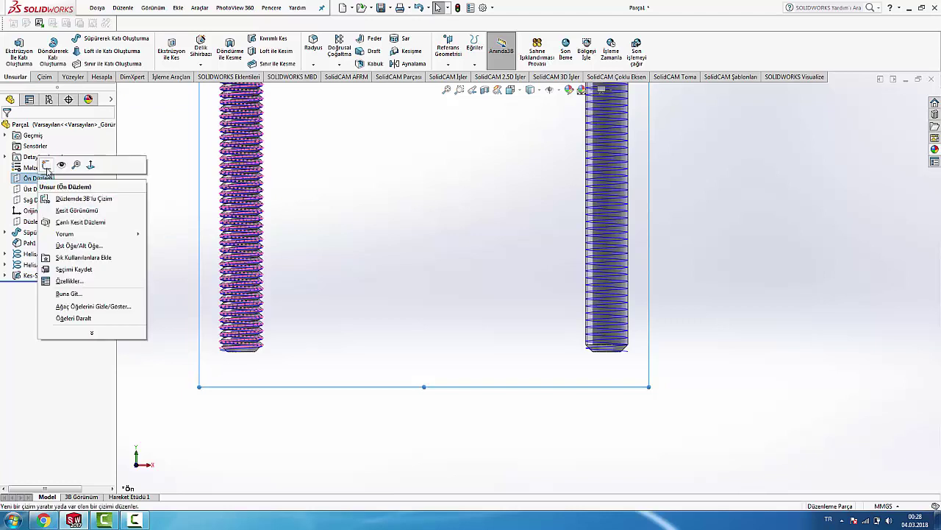
left_click(46, 167)
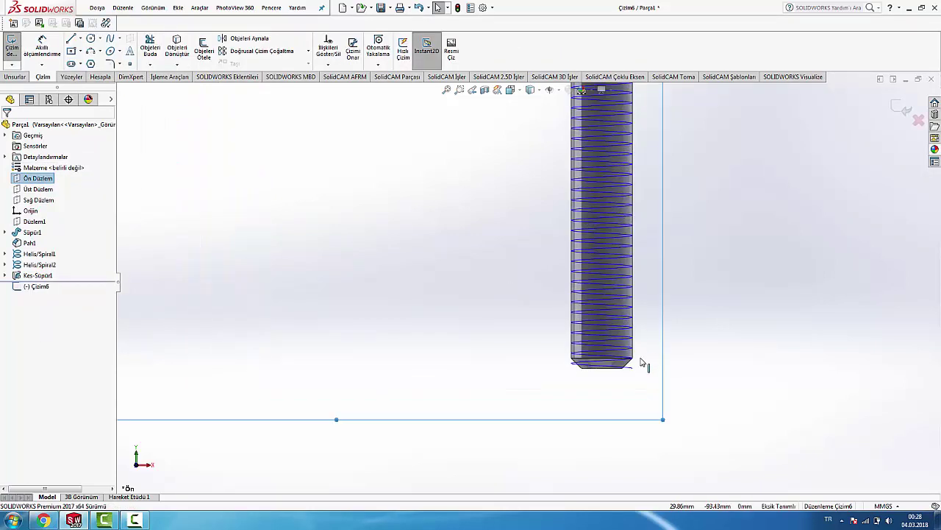
Draw a closed three-line triangle with a vertical side beside the second leg's chamfer.
left_click(71, 38)
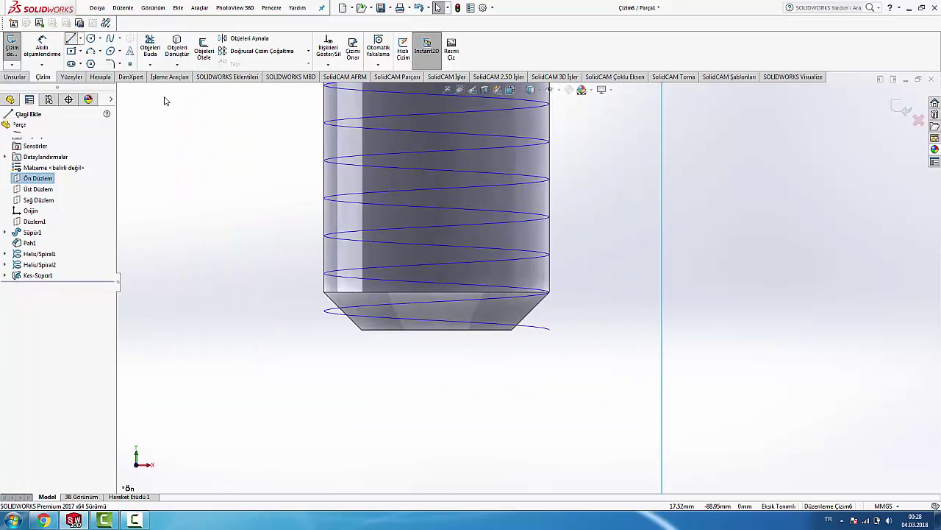
scroll(515, 297, "down", 1)
scroll(526, 309, "down", 1)
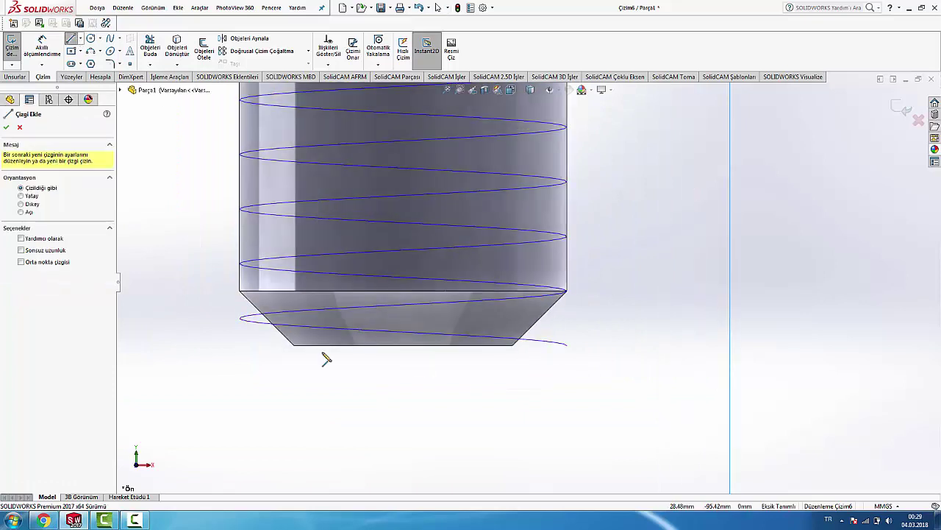
left_click(597, 310)
left_click(597, 393)
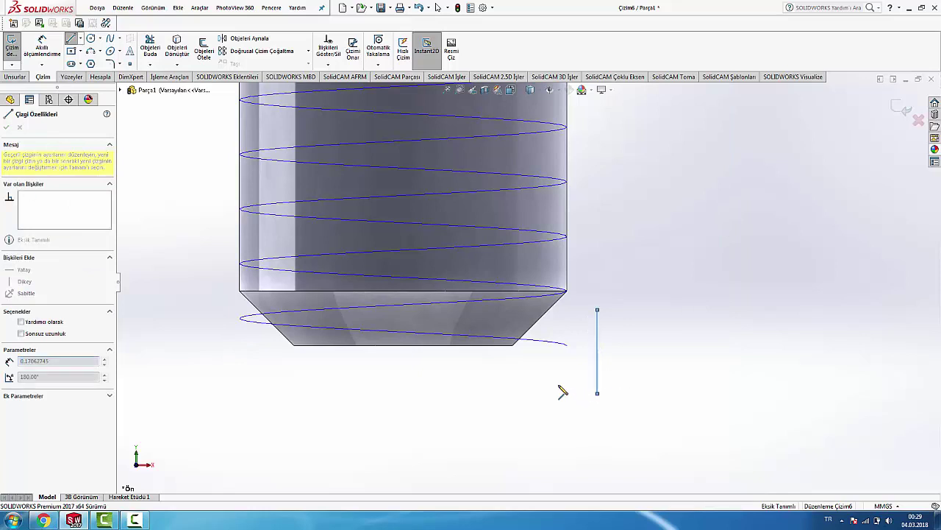
left_click(525, 346)
left_click(597, 310)
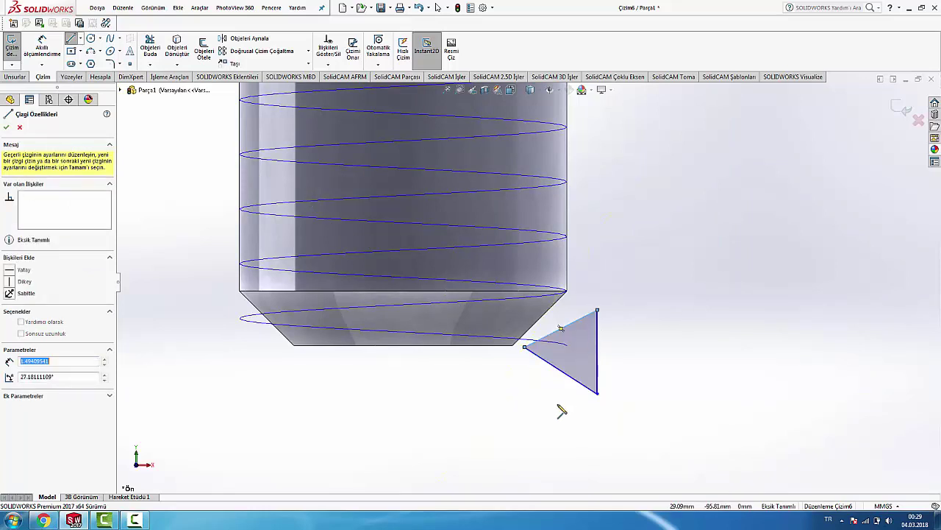
key("Escape")
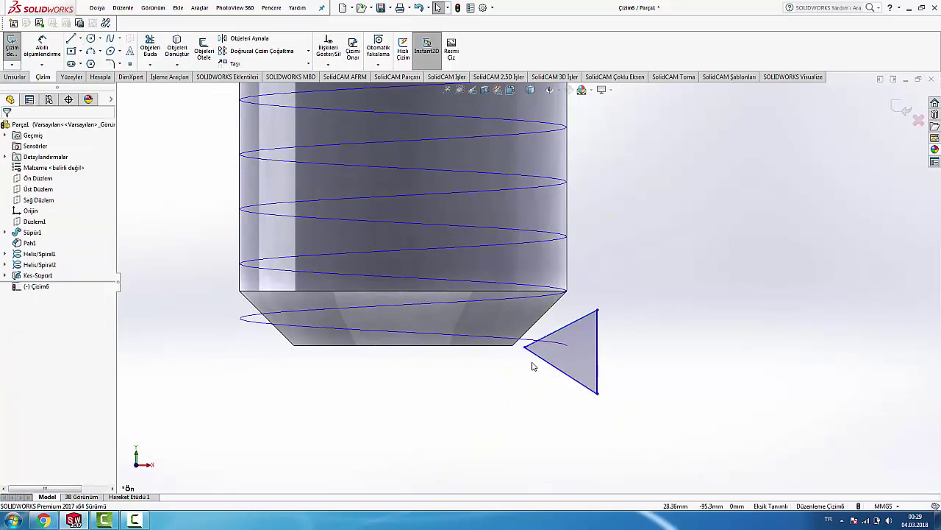
right_click_drag(534, 366, 595, 287)
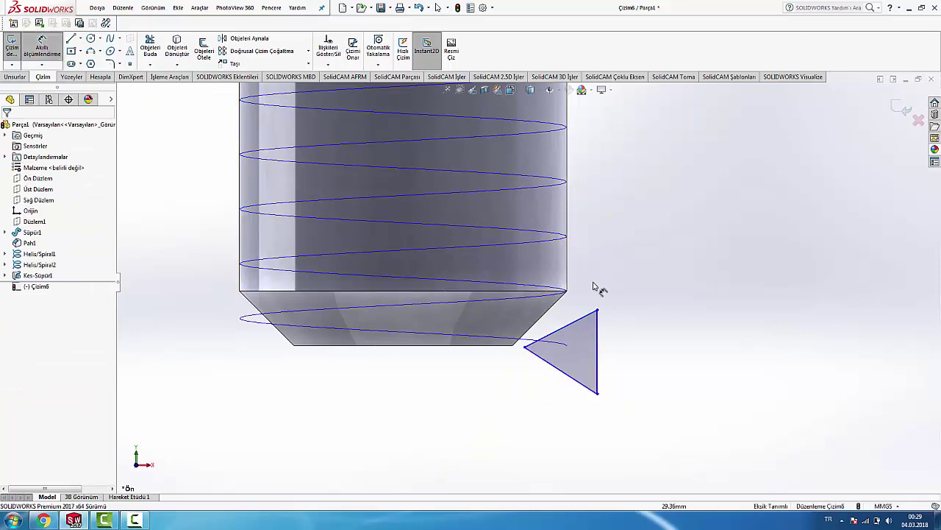
Dimension the new triangle 0.95 tall and 0.65 wide.
left_click(603, 339)
left_click(634, 345)
type("0,")
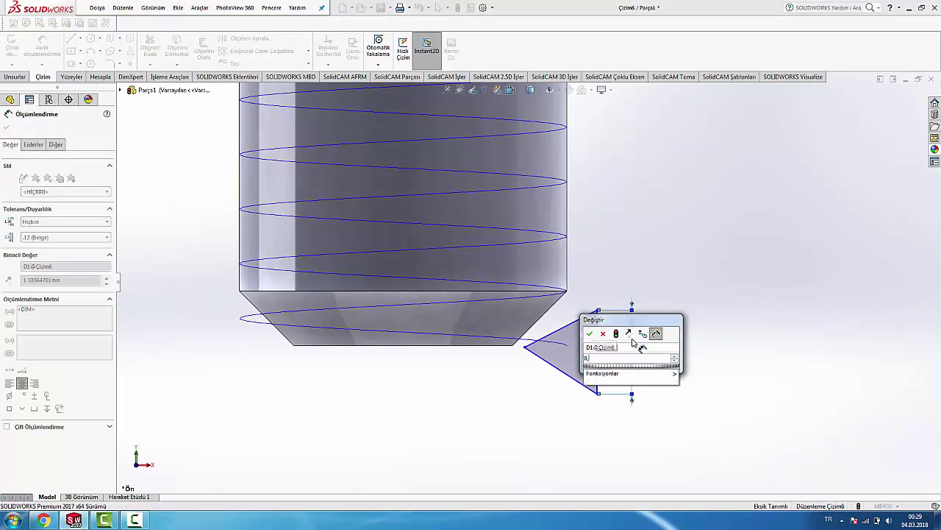
type("95")
key("Return")
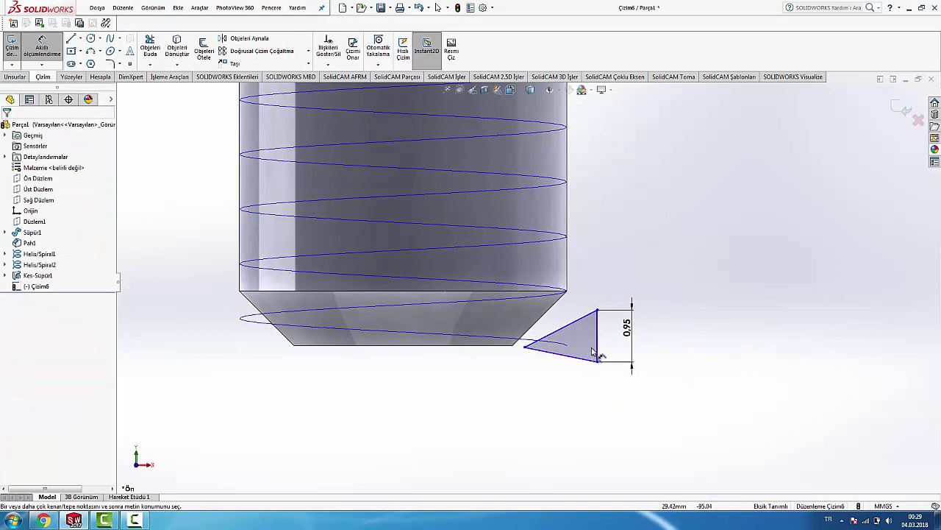
left_click(598, 352)
left_click(524, 346)
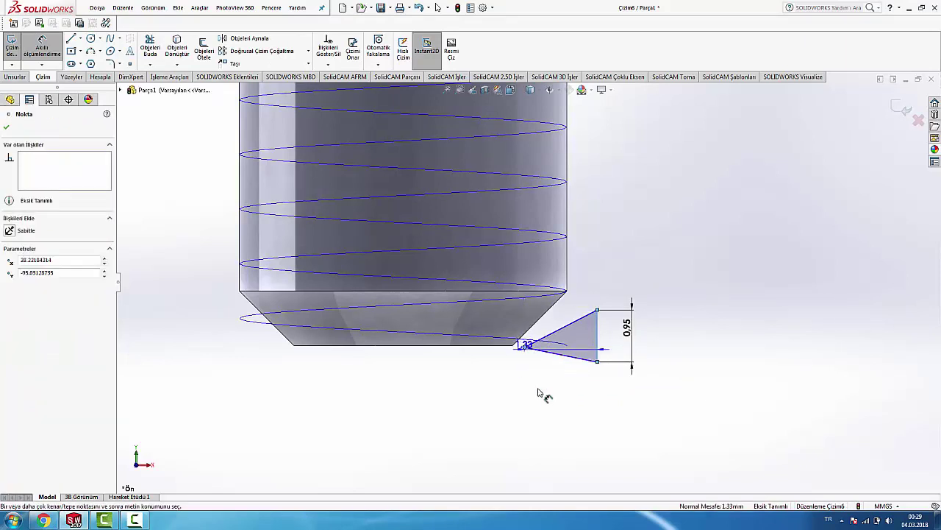
left_click(541, 398)
type("0,65")
key("Return")
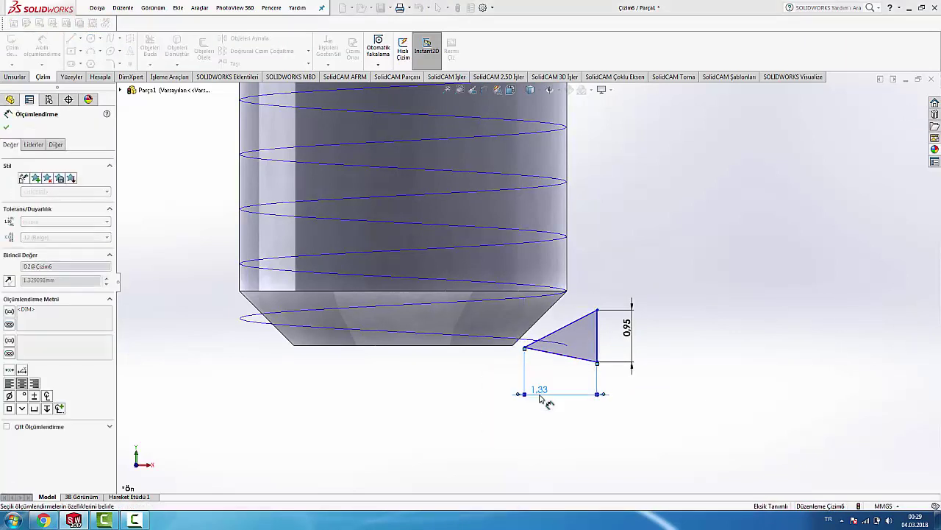
Add a 0.10 offset dimension between the triangle's vertical side and the leg.
left_click(622, 248)
left_click(597, 324)
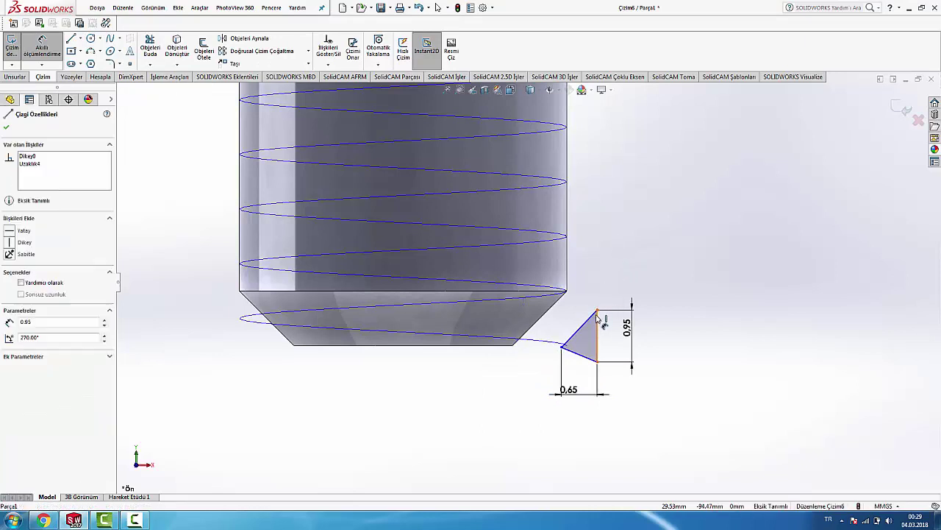
left_click(566, 288)
left_click(573, 277)
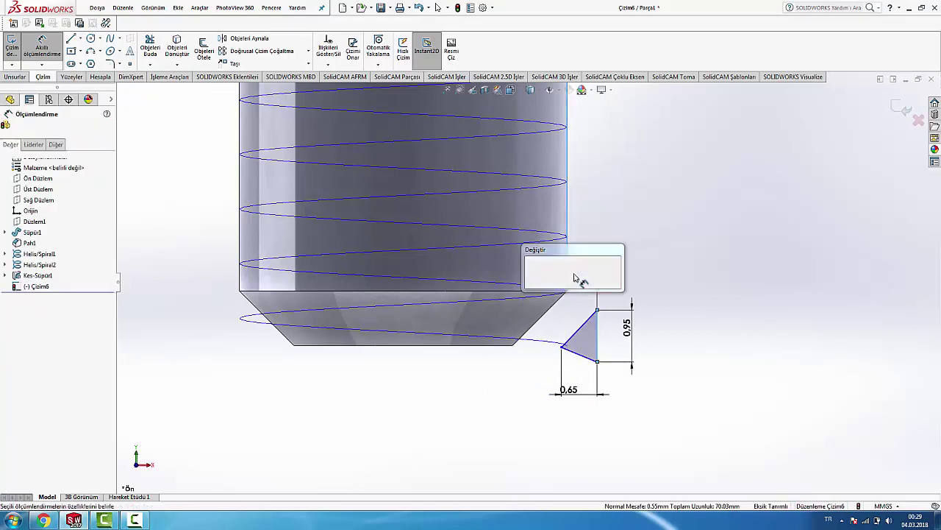
type("0,1")
key("Return")
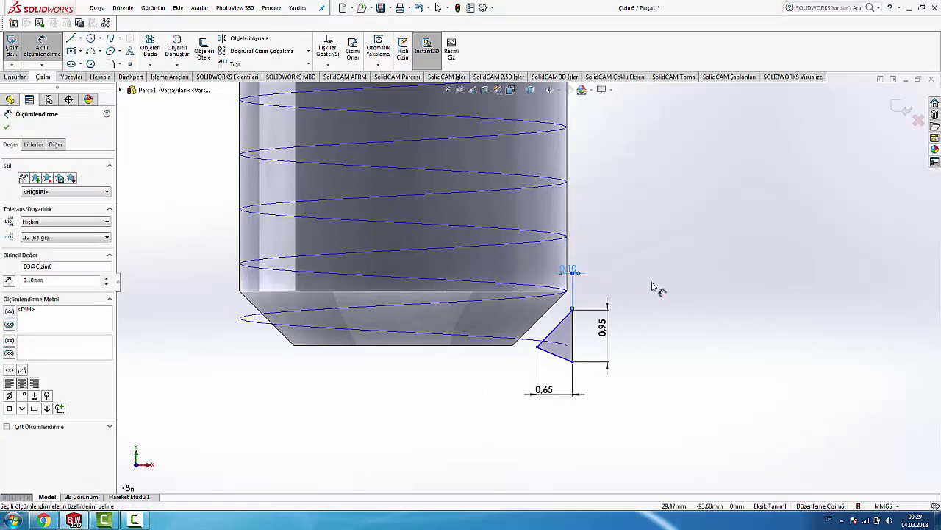
left_click(657, 287)
key("Escape")
Add an Equal relation to the triangle's two slanted sides.
left_click(555, 354)
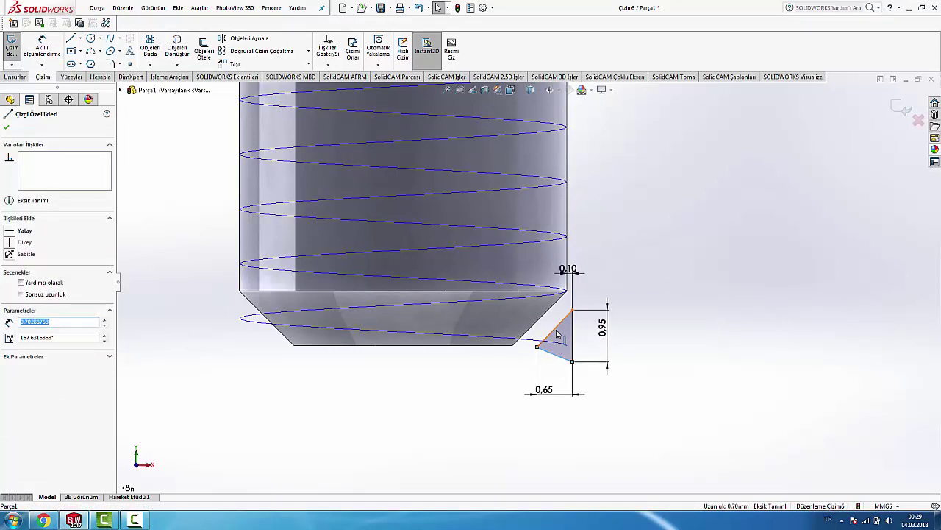
left_click(554, 331, "ctrl")
left_click(10, 350)
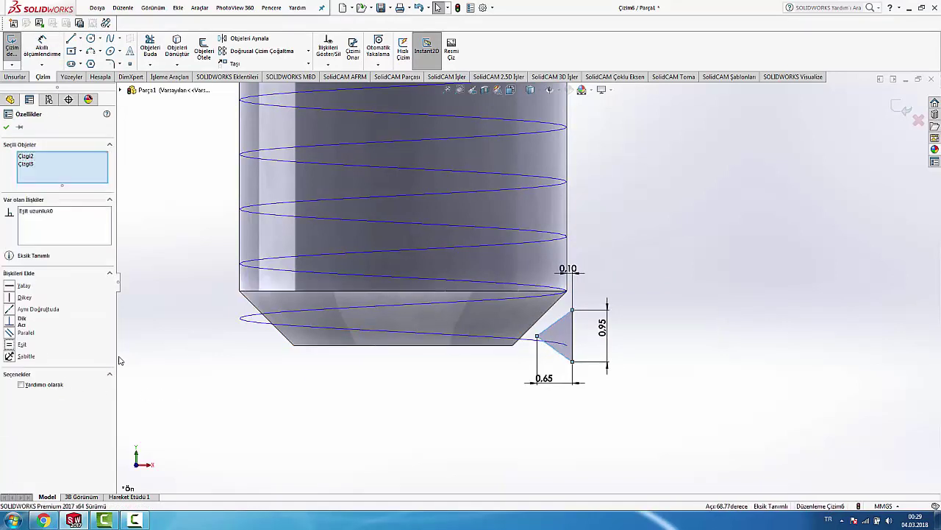
left_click(331, 400)
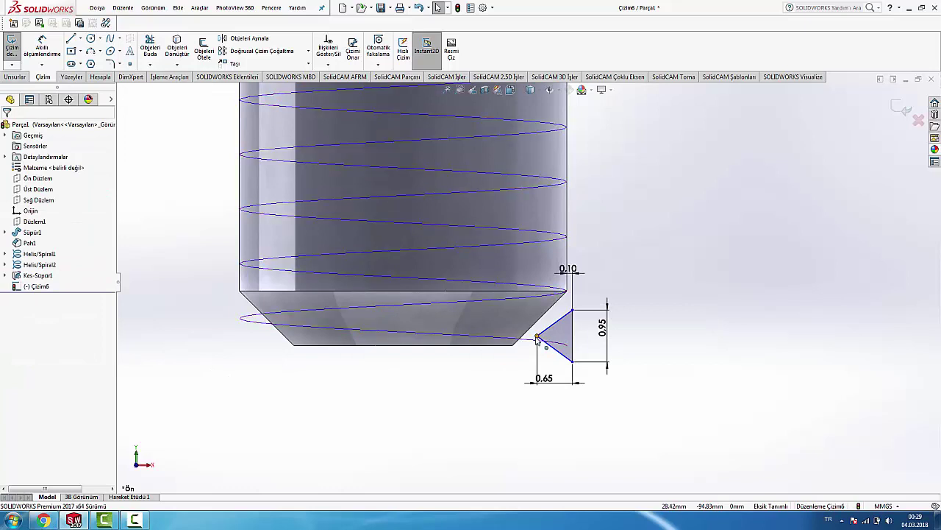
Relate the left vertex to the chamfer's bottom edge, then undo the conflicting relation.
left_click(537, 337)
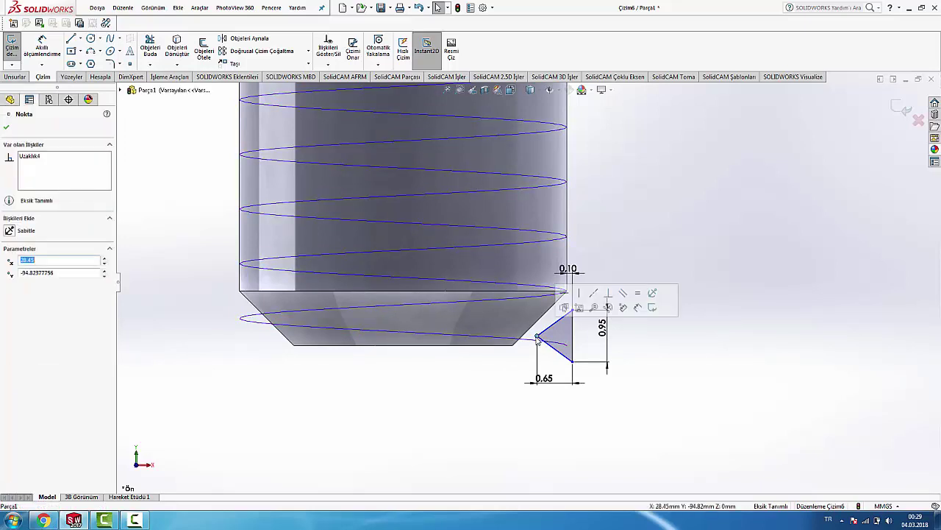
left_click_drag(537, 340, 536, 352)
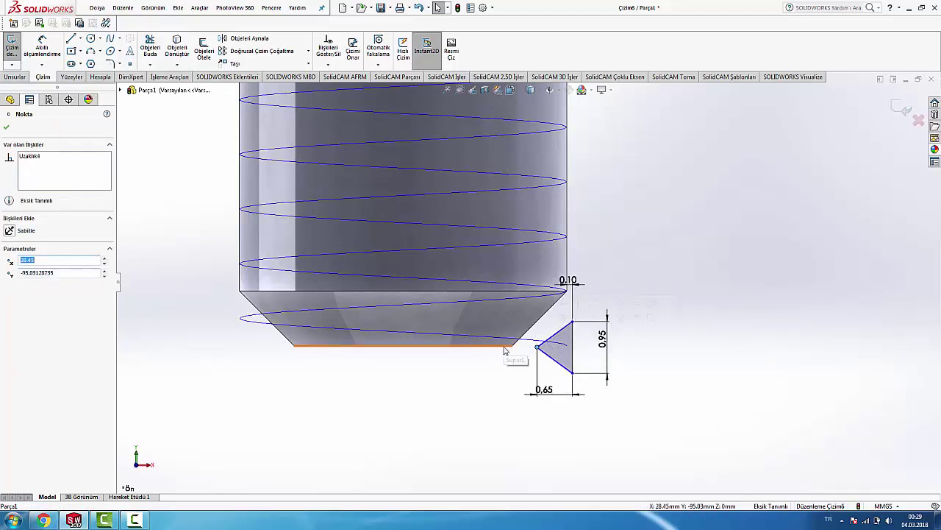
left_click(504, 350, "ctrl")
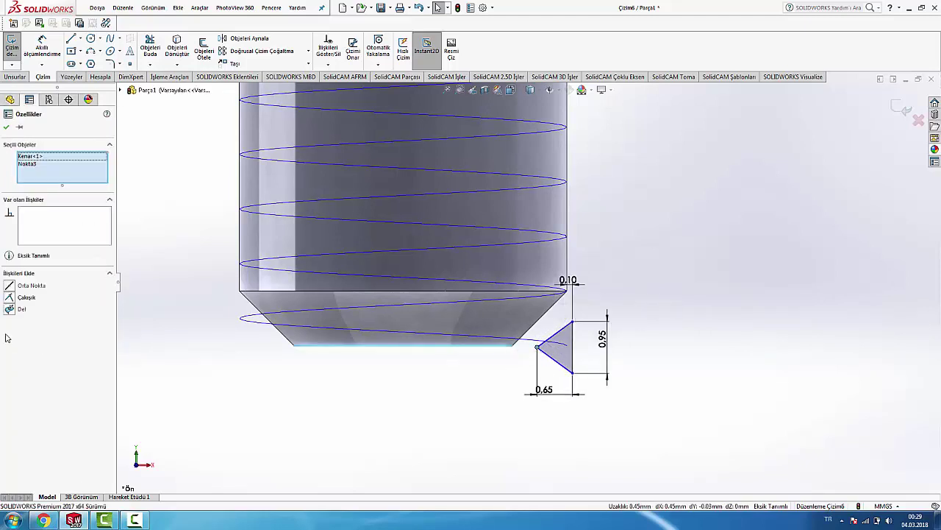
left_click(11, 290)
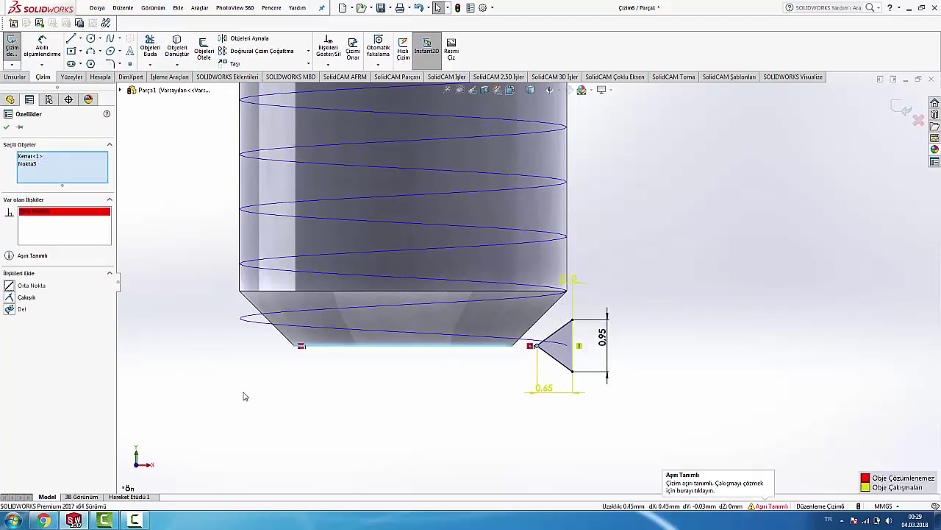
left_click(242, 395)
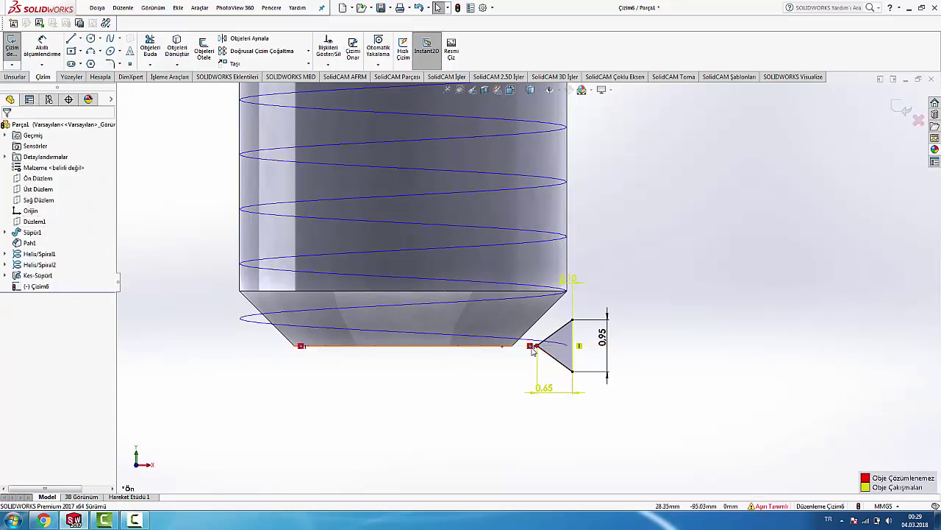
key("ctrl+z")
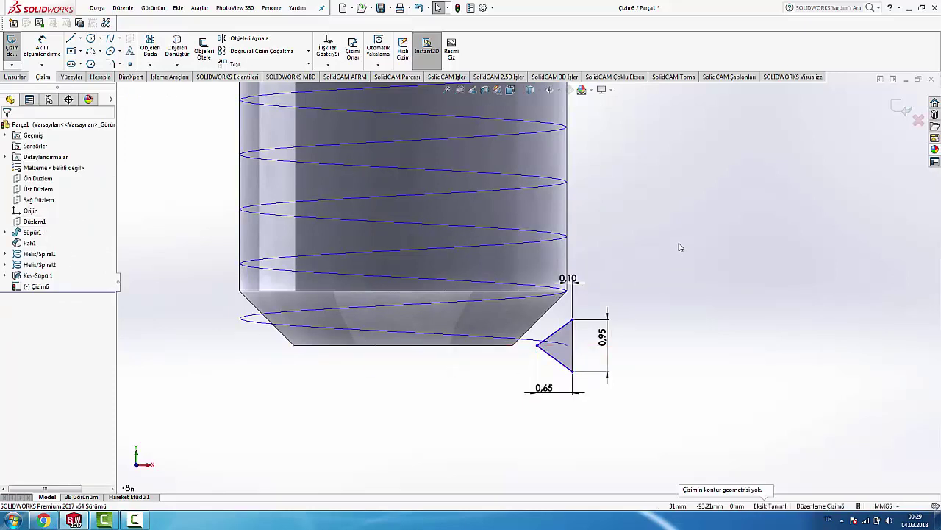
scroll(658, 276, "up", 3)
Exit the sketch and create a swept cut with profile Çizim6 along Helis/Spiral2.
left_click(899, 109)
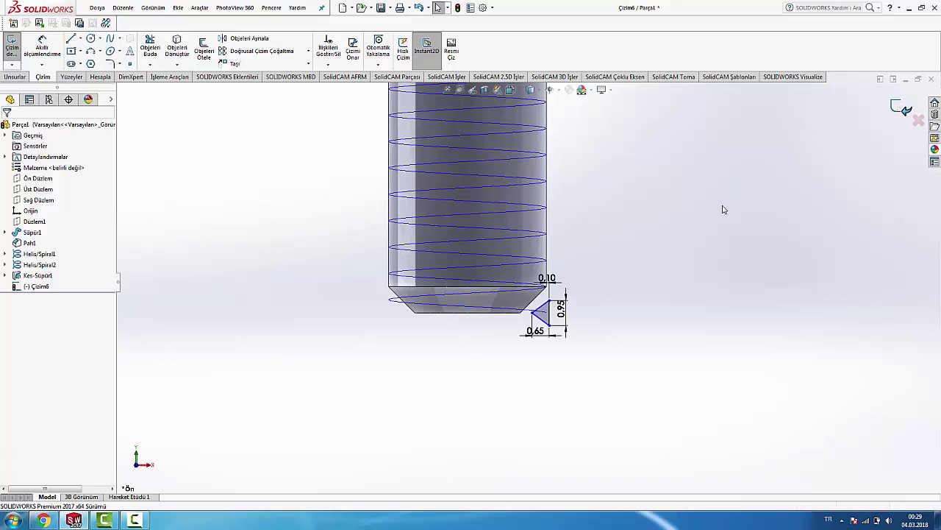
left_click(271, 41)
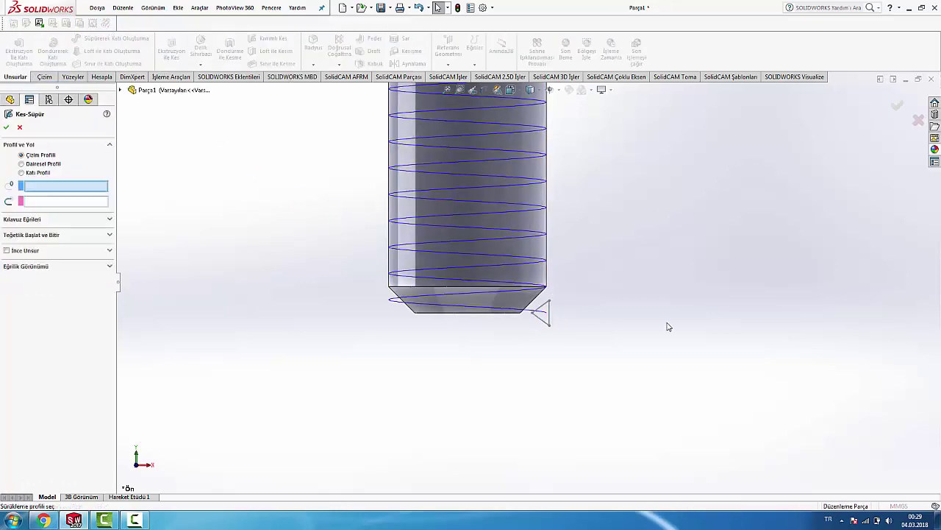
left_click(548, 320)
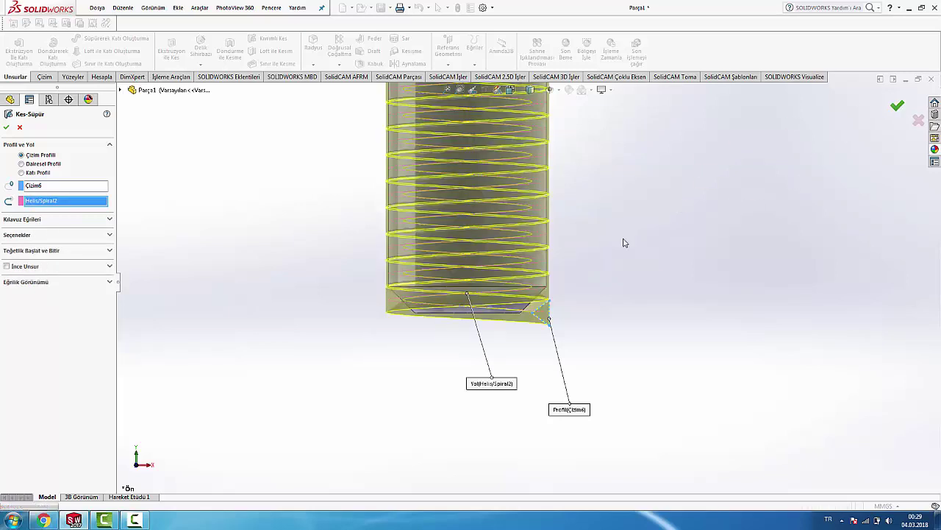
key("Return")
scroll(620, 227, "up", 3)
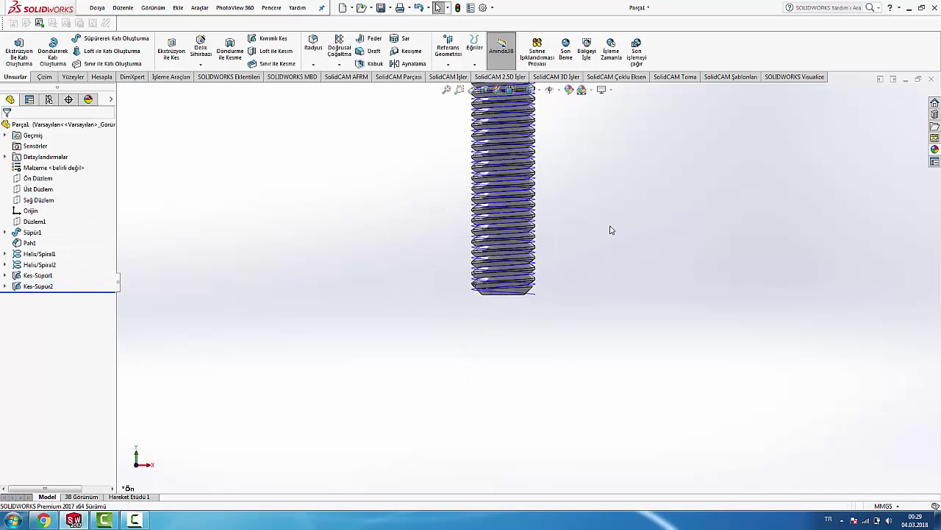
scroll(542, 259, "down", 4)
scroll(500, 331, "up", 1)
right_click(489, 323)
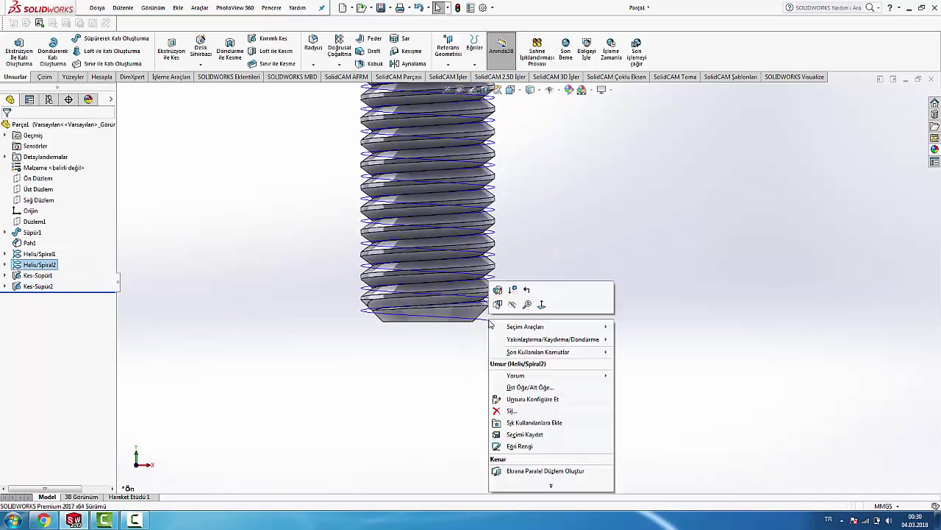
left_click(586, 267)
scroll(242, 243, "up", 4)
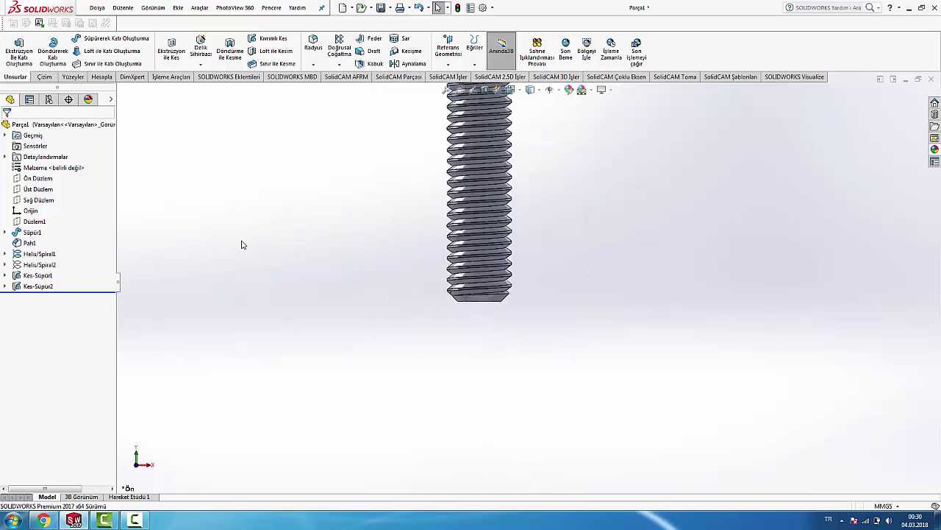
scroll(253, 241, "down", 2)
scroll(316, 336, "down", 2)
scroll(357, 385, "down", 2)
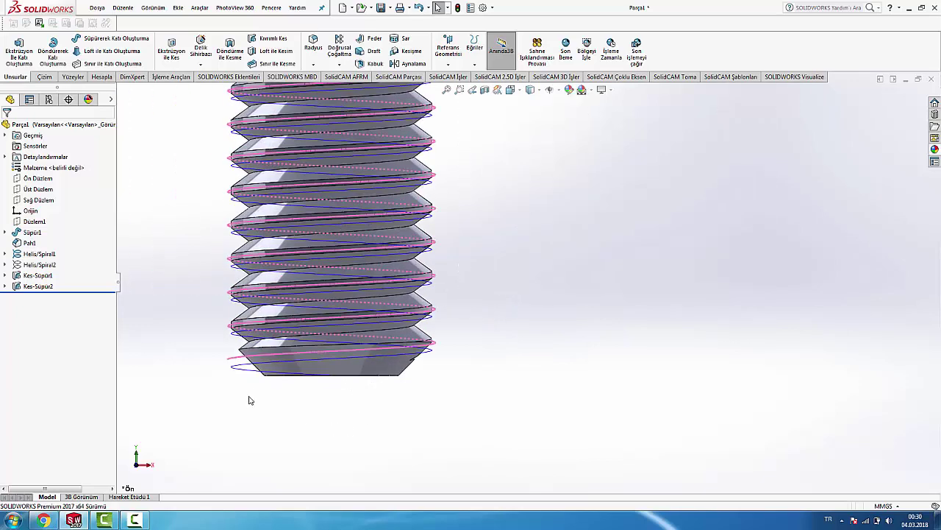
right_click(245, 375)
left_click(506, 251)
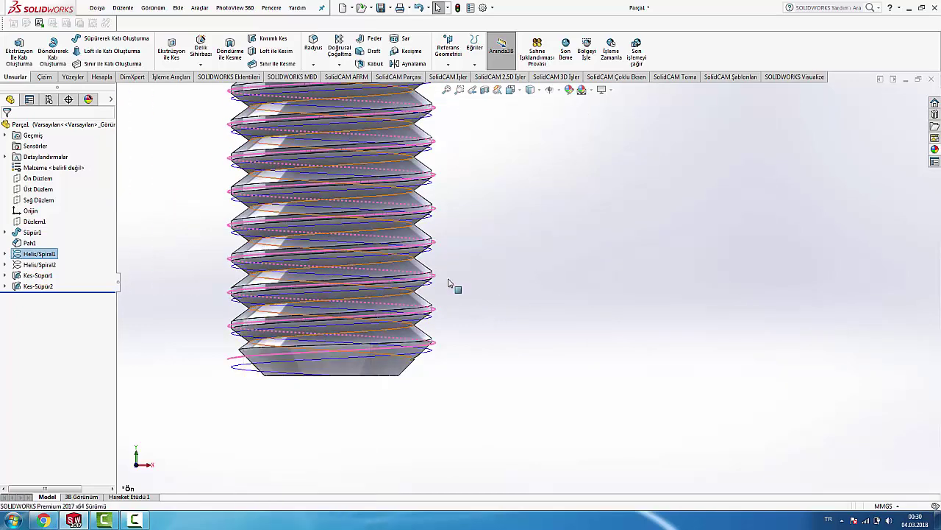
scroll(506, 252, "up", 2)
scroll(670, 288, "up", 1)
scroll(675, 286, "up", 1)
scroll(689, 252, "up", 3)
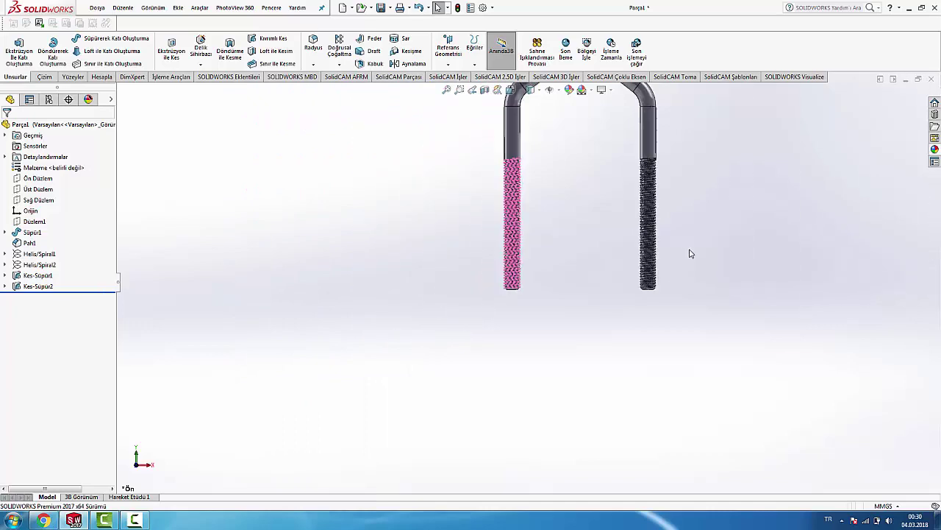
mouse_move(689, 253)
middle_mouse_down()
mouse_move(722, 226)
mouse_move(681, 142)
middle_mouse_up()
scroll(681, 143, "down", 2)
scroll(307, 252, "down", 2)
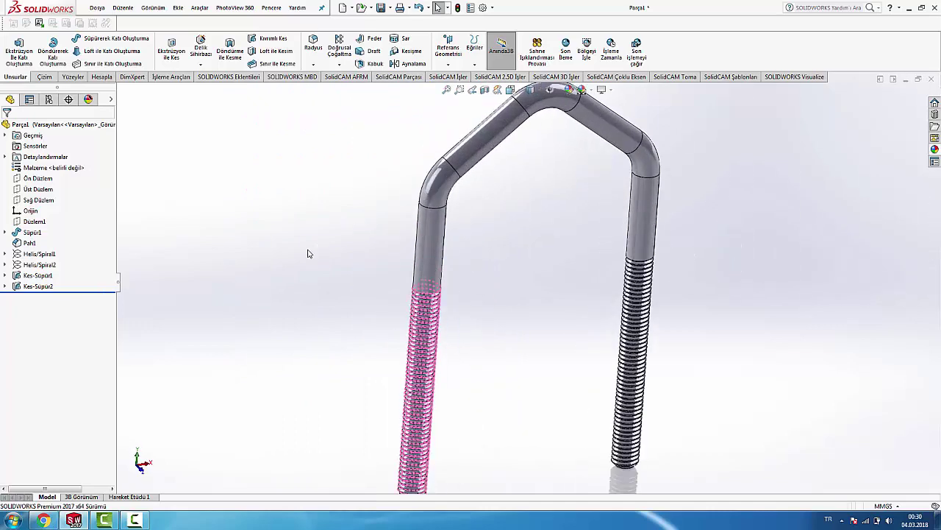
middle_click_drag(307, 253, 299, 231)
scroll(427, 307, "down", 3)
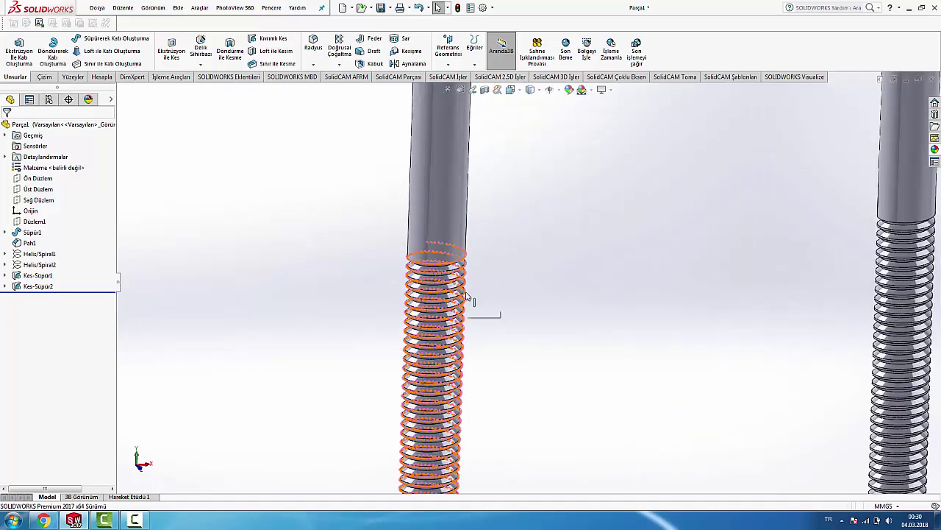
scroll(470, 301, "down", 1)
scroll(465, 287, "down", 2)
scroll(465, 287, "down", 1)
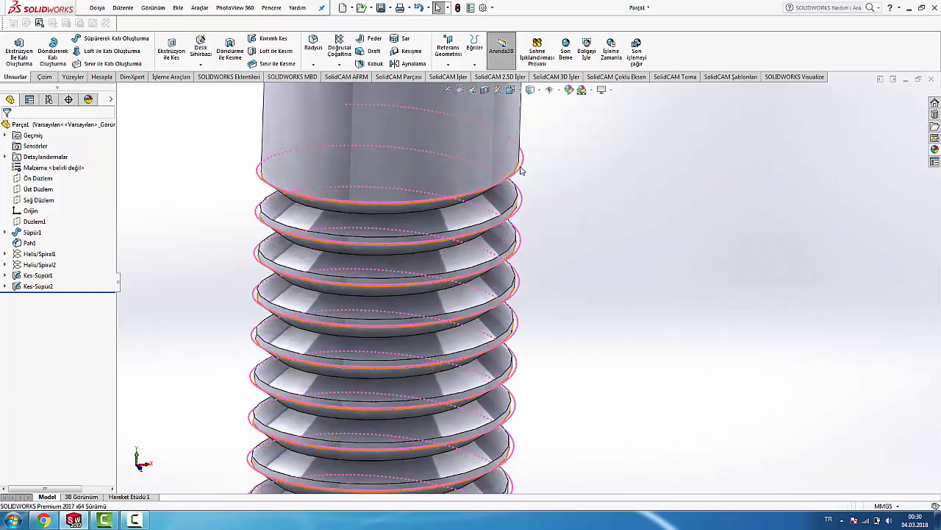
right_click(523, 170)
left_click(691, 168)
scroll(662, 269, "up", 2)
scroll(633, 302, "up", 2)
scroll(622, 328, "up", 3)
scroll(628, 330, "up", 3)
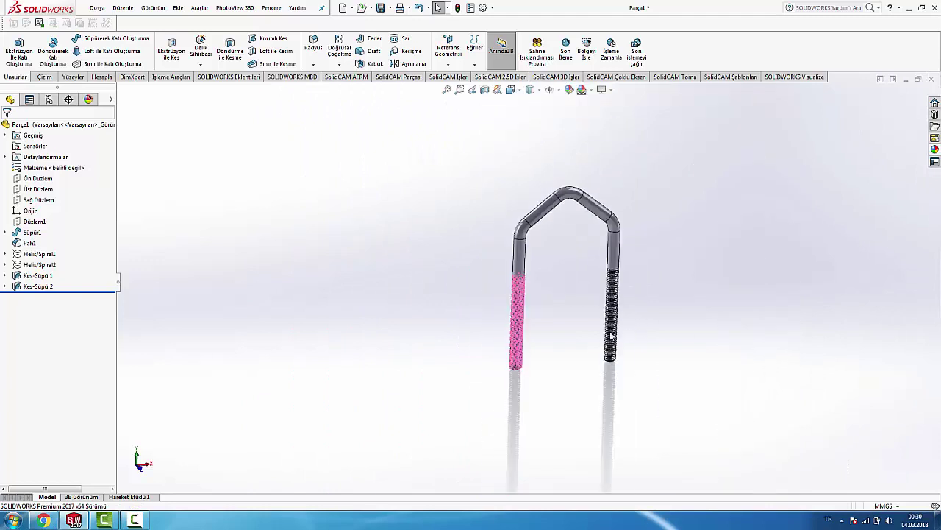
mouse_move(631, 333)
middle_mouse_down()
mouse_move(509, 378)
mouse_move(588, 370)
mouse_move(635, 414)
mouse_move(641, 366)
middle_mouse_up()
scroll(620, 293, "down", 2)
scroll(561, 253, "down", 1)
scroll(552, 252, "down", 1)
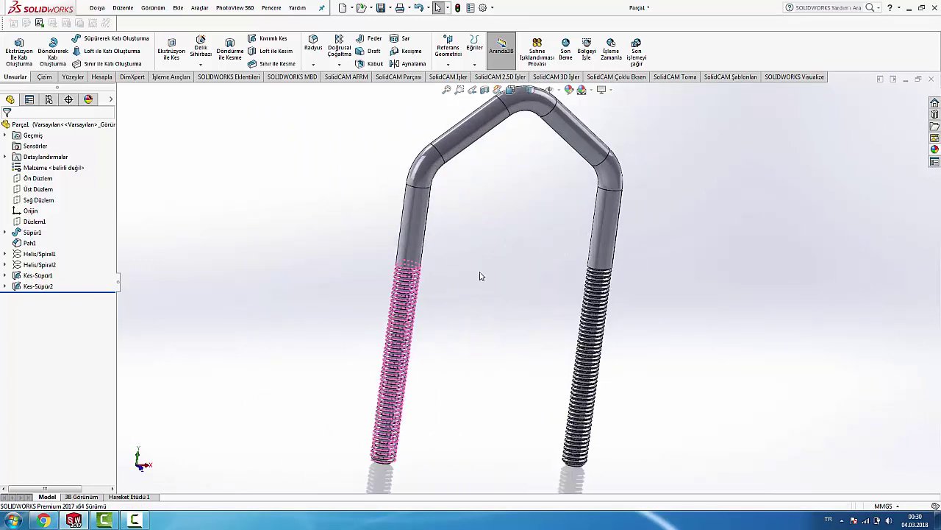
scroll(481, 273, "down", 1)
mouse_move(720, 252)
middle_mouse_down()
mouse_move(567, 238)
mouse_move(519, 272)
mouse_move(564, 306)
middle_mouse_up()
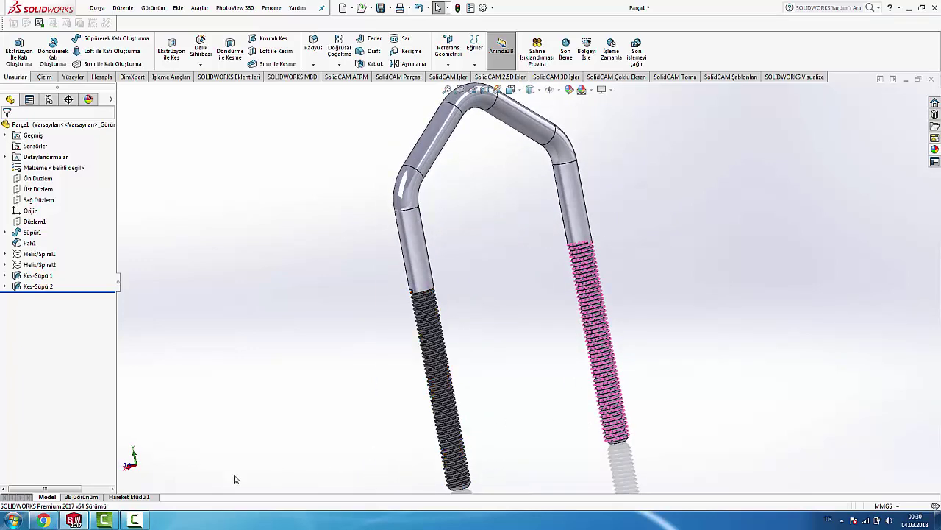